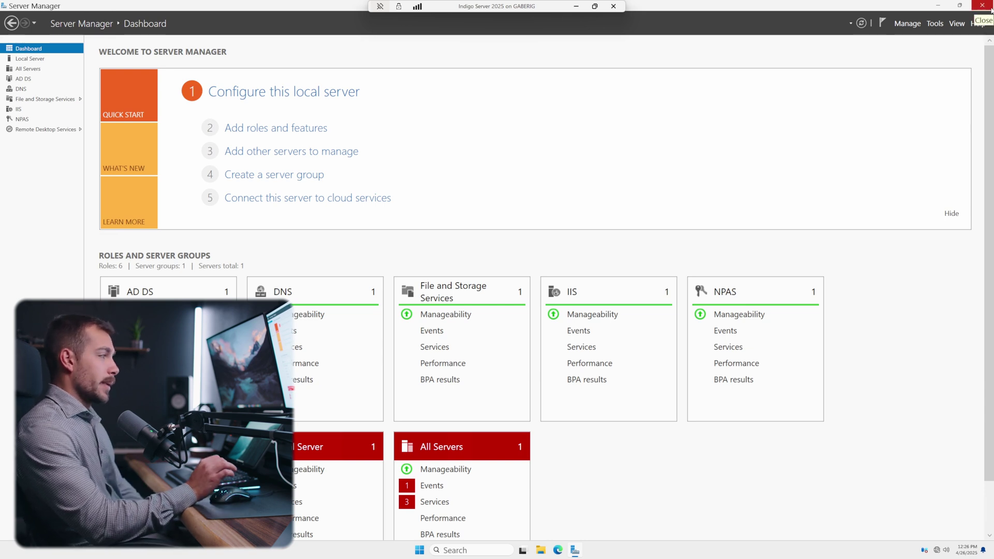
Step: Restart Server Manager via the 'serv' search and dismiss the Admin Center pop-up
left_click(982, 5)
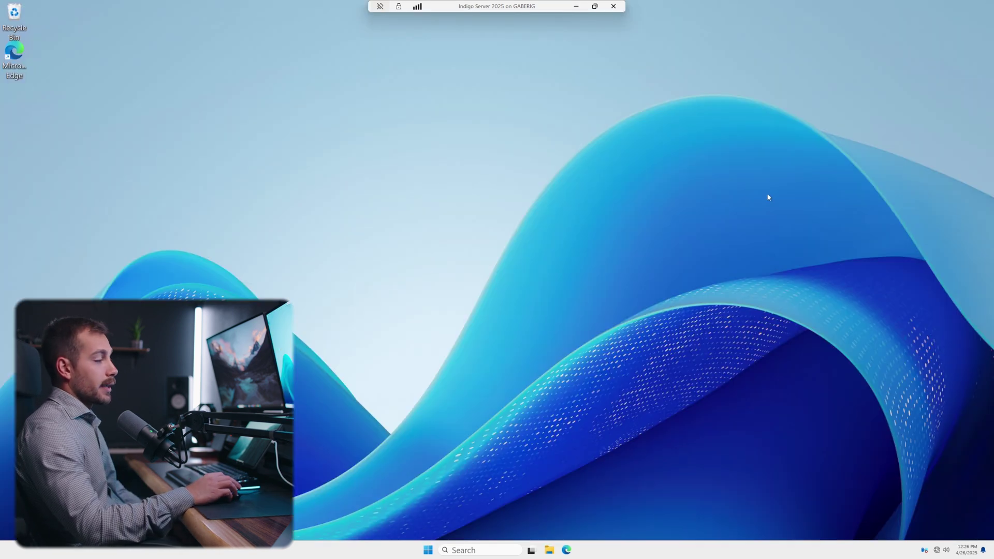
key("super")
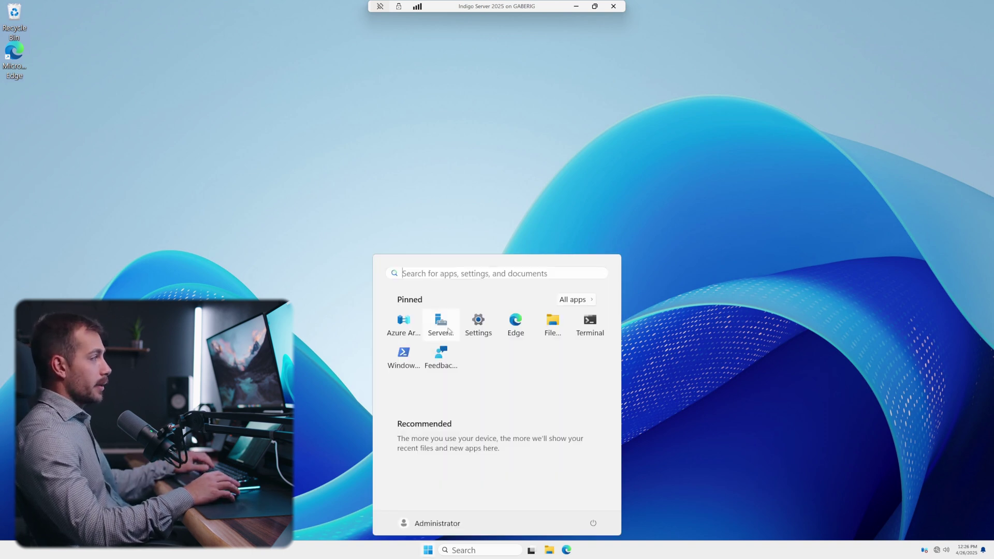
type("serv")
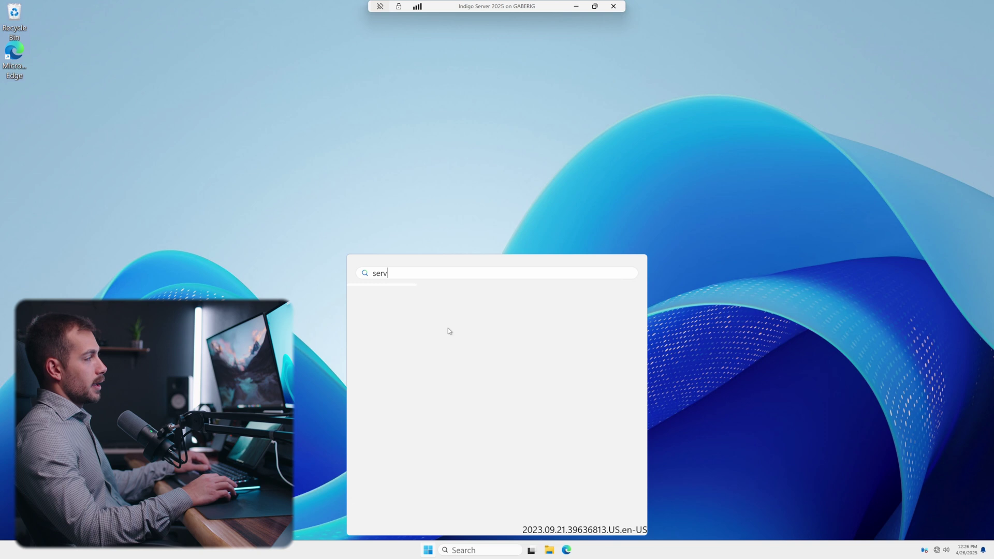
key("Return")
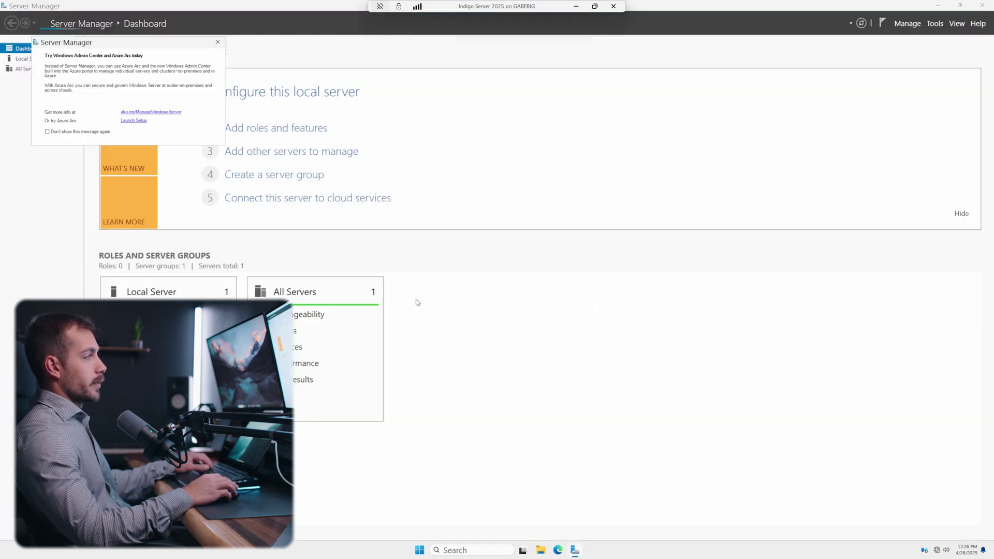
left_click(217, 42)
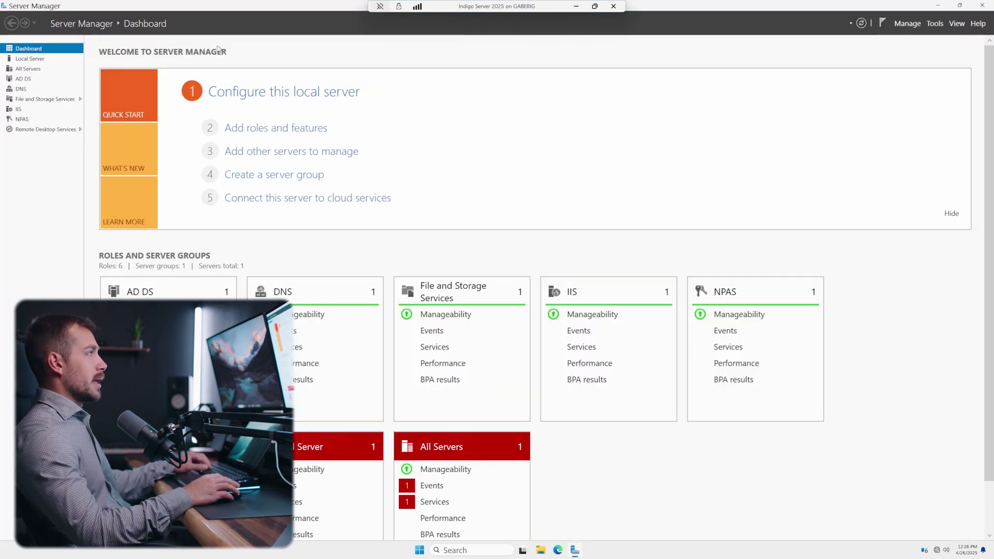
Step: Show the server's three existing shares under File and Storage Services, with the Tasks menu open
left_click(41, 99)
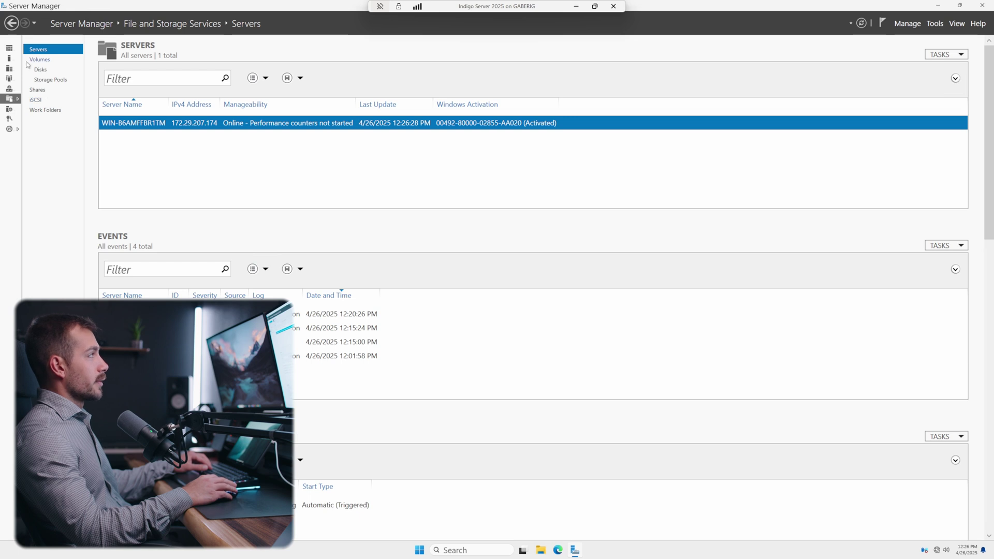
left_click(42, 89)
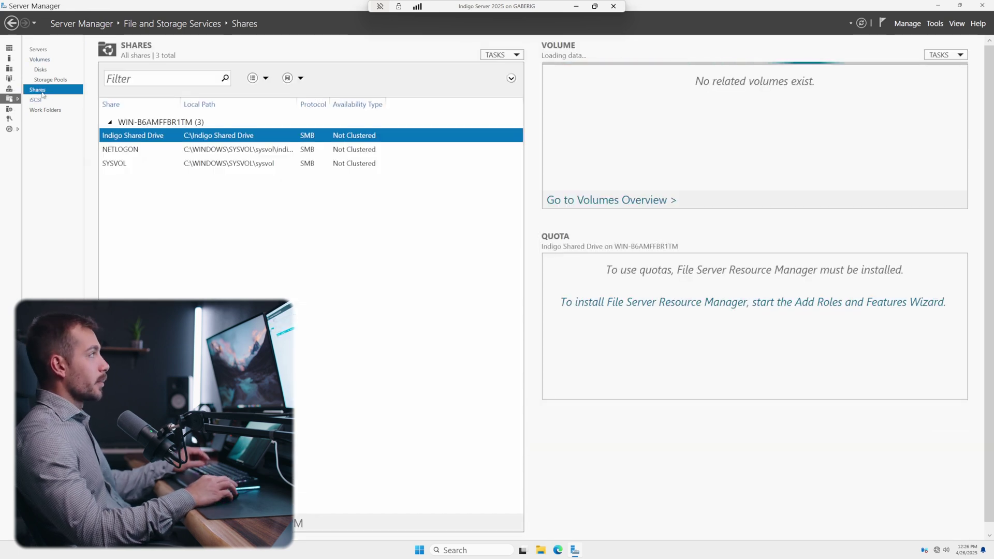
left_click(517, 56)
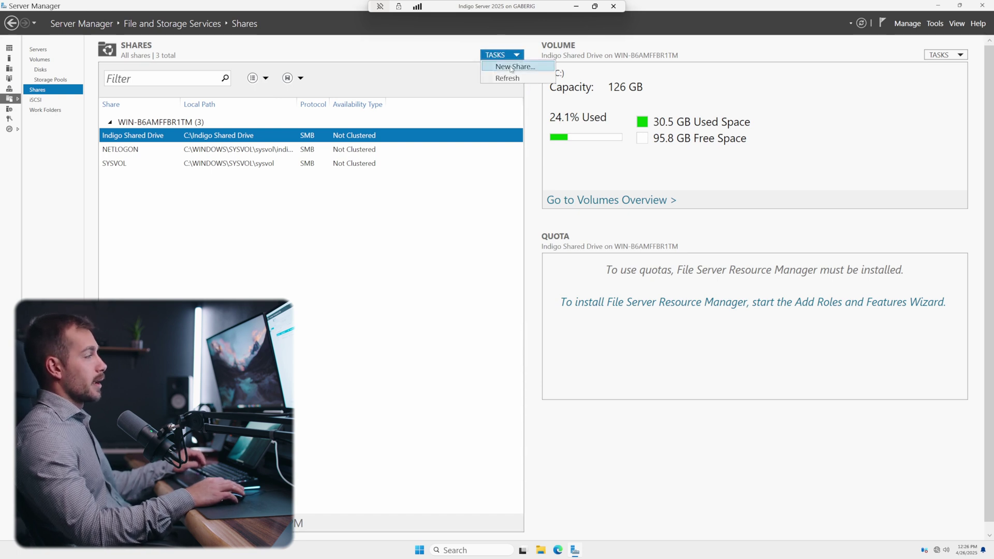
Step: Start a new SMB Share - Quick in a maximized New Share Wizard
left_click(512, 68)
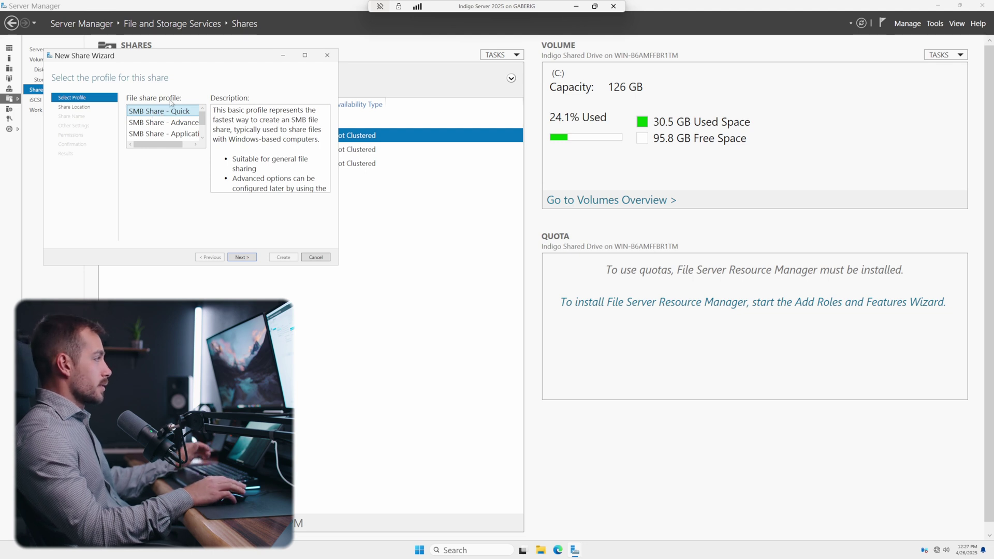
left_click(253, 259)
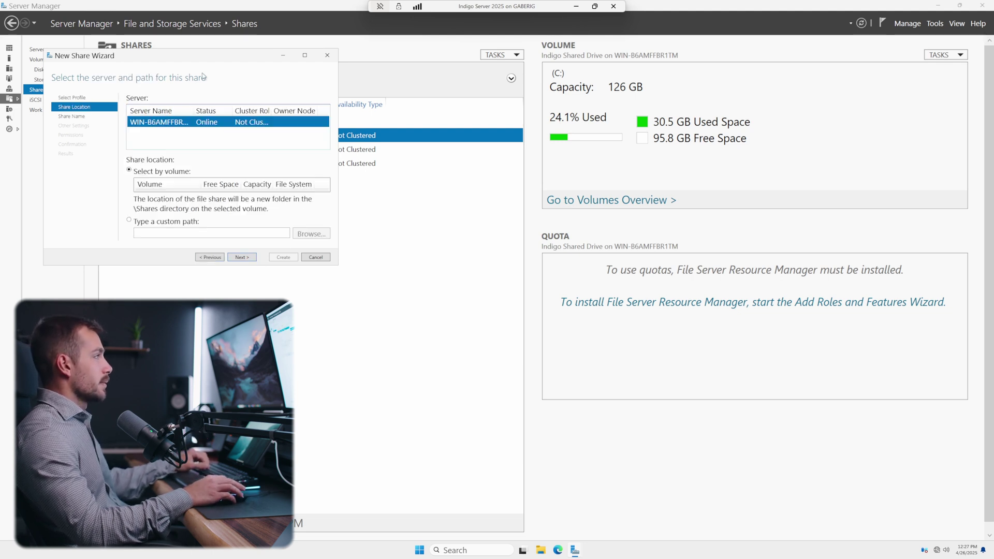
key("super+Up")
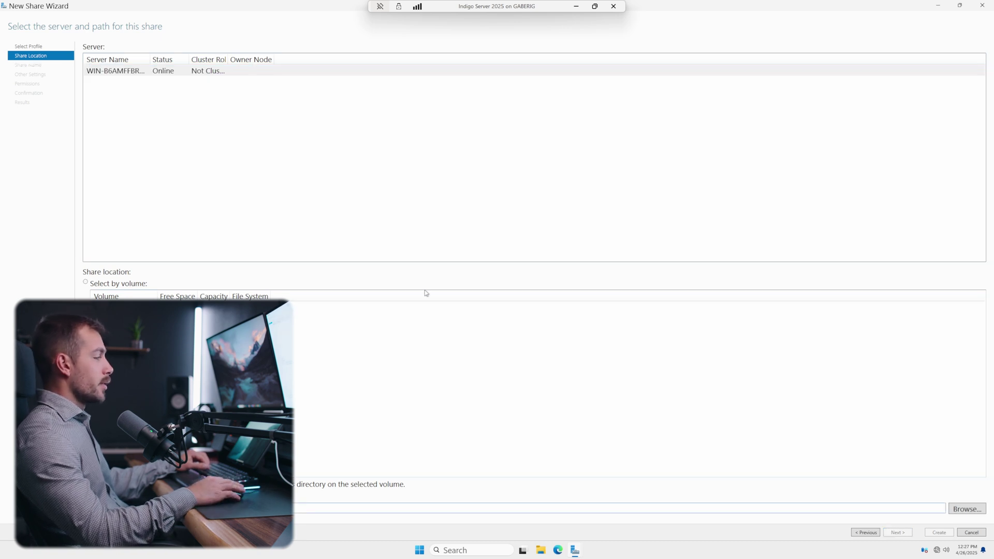
Step: Create a new folder RedirectFolder$ on drive C and use it as the share location
left_click(966, 509)
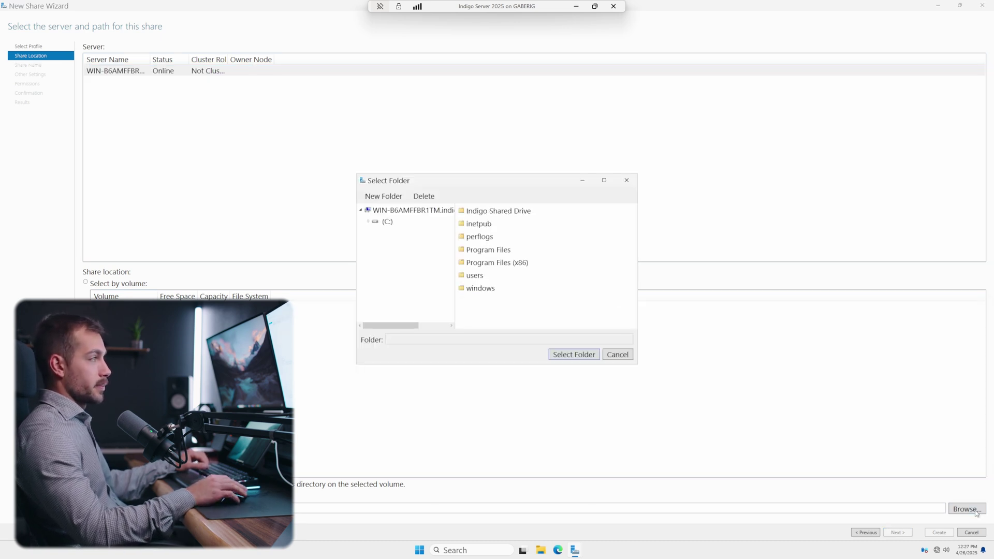
left_click(393, 222)
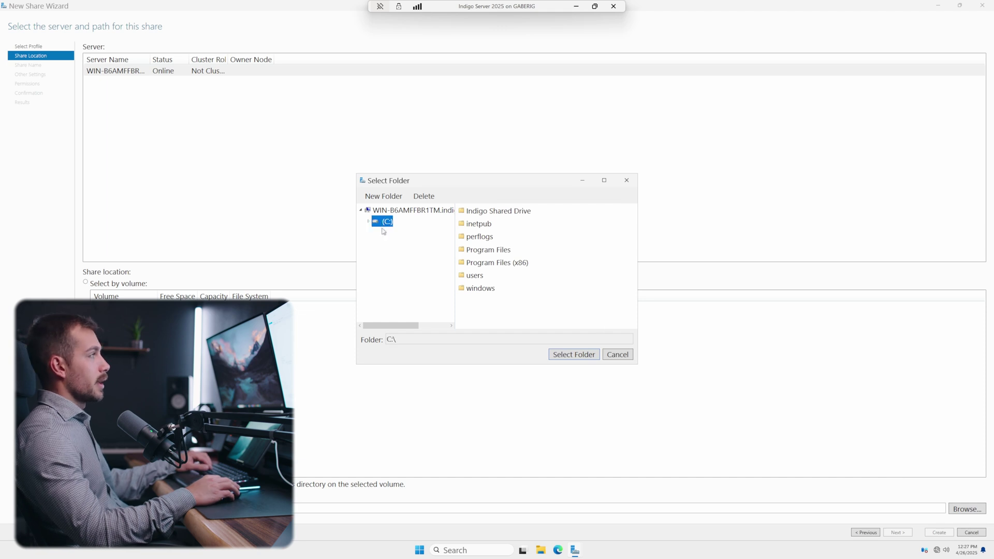
left_click(383, 196)
left_click(383, 196)
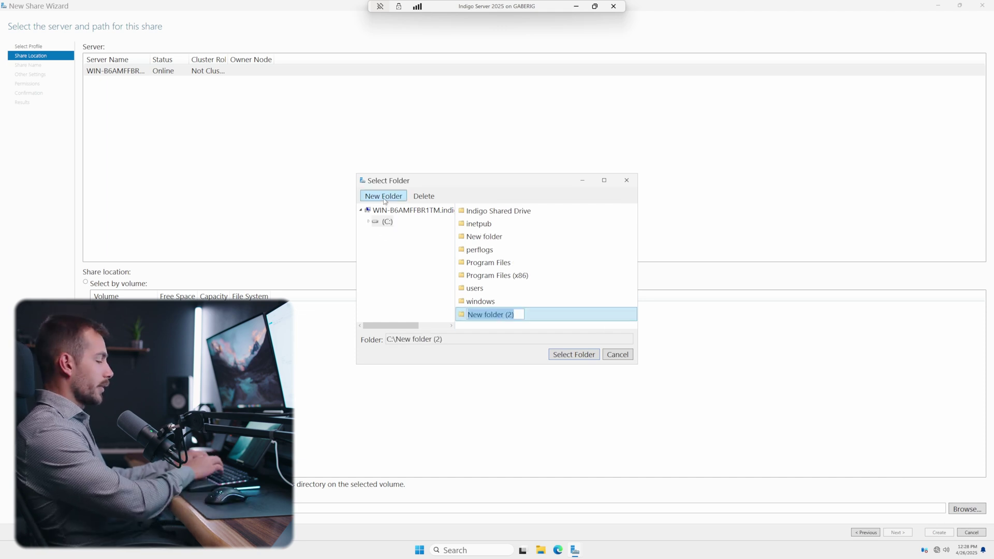
type("RedirectFolder$")
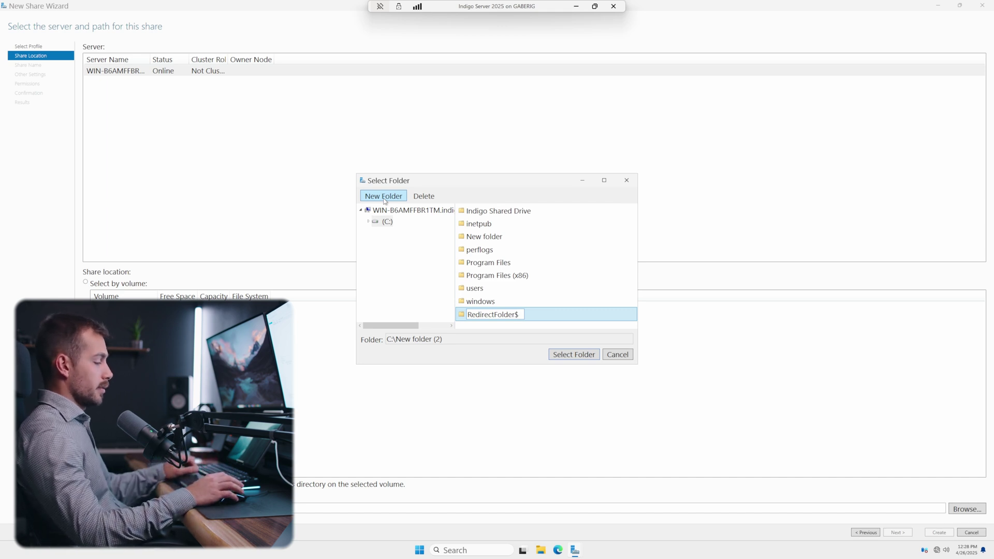
key("Return")
left_click(560, 356)
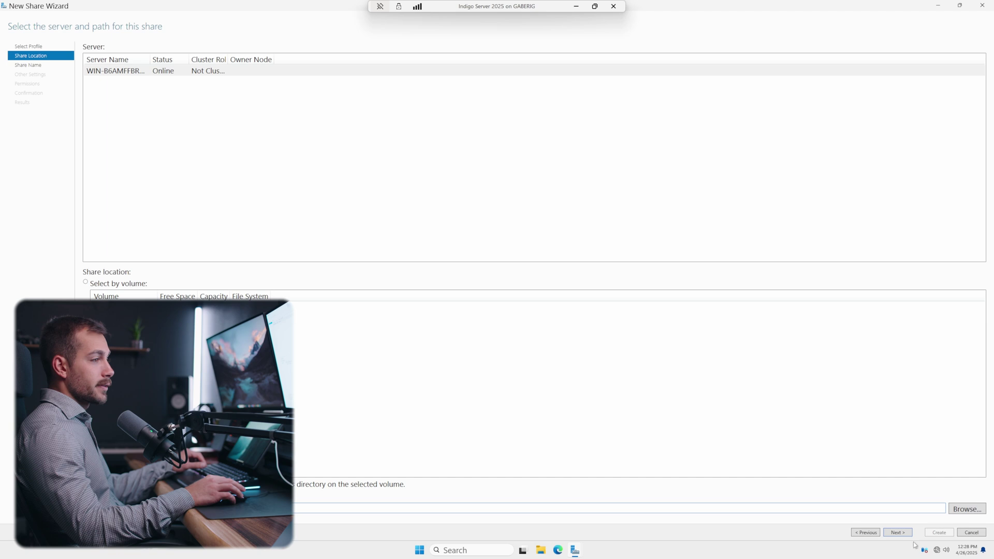
left_click(898, 533)
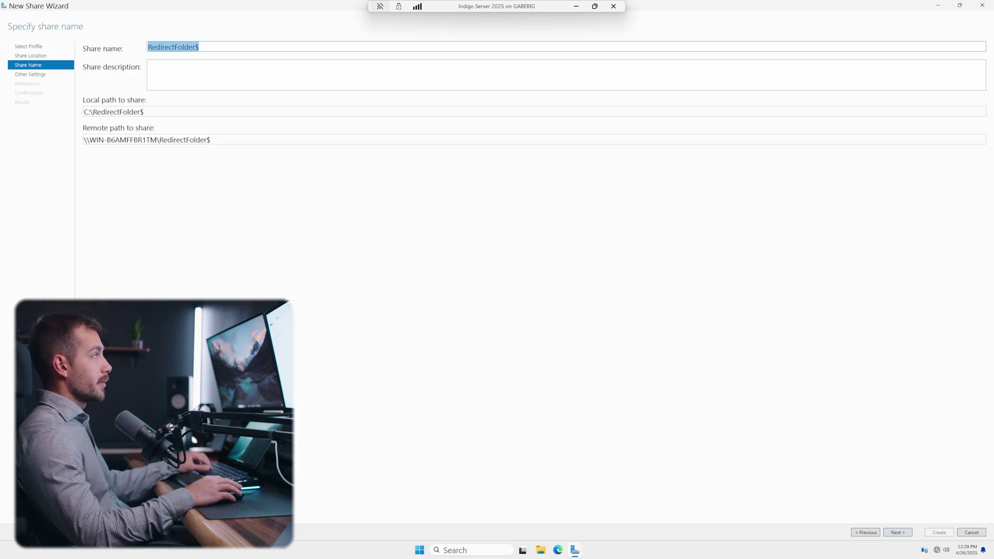
Step: Review the RedirectFolder$ local and remote paths and accept the default share settings
triple_click(102, 110)
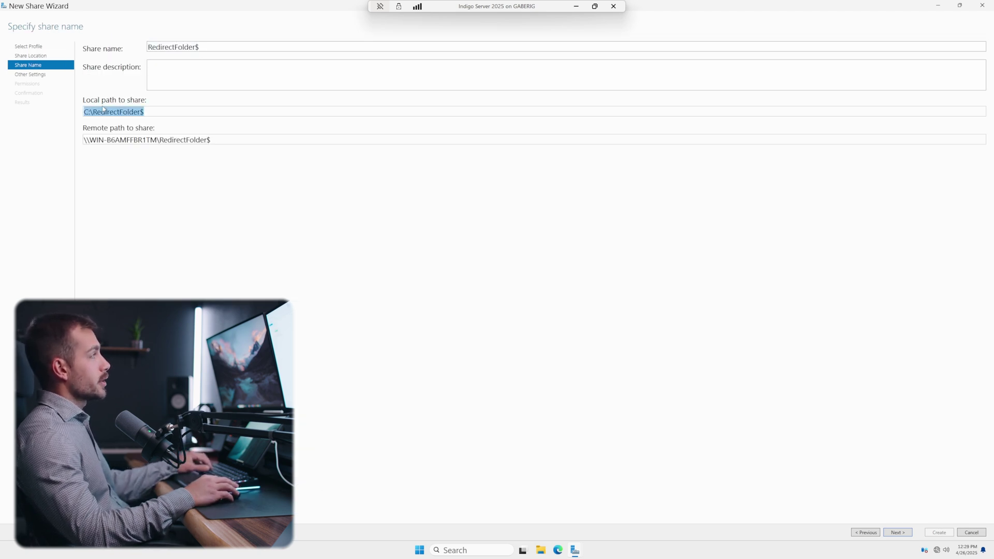
triple_click(146, 140)
left_click(146, 140)
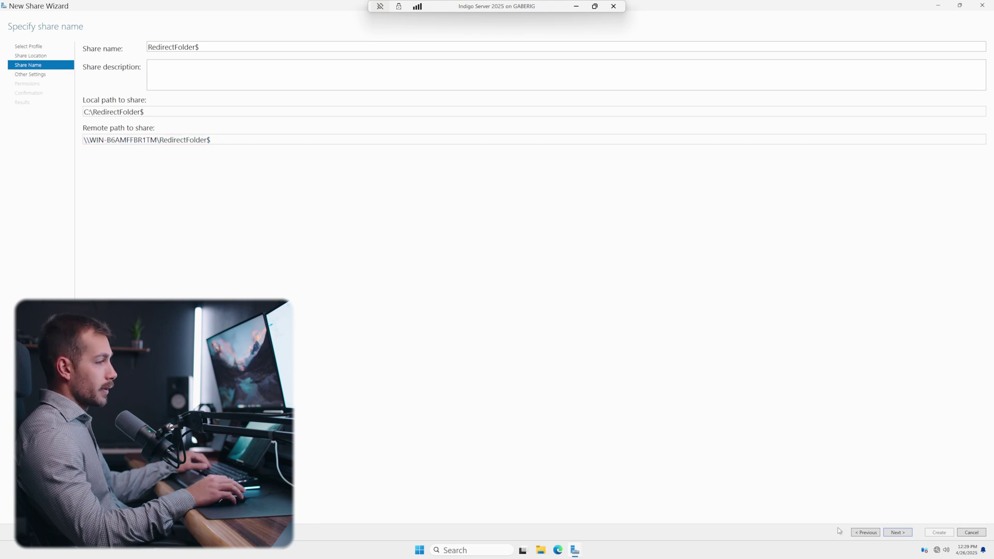
left_click(900, 533)
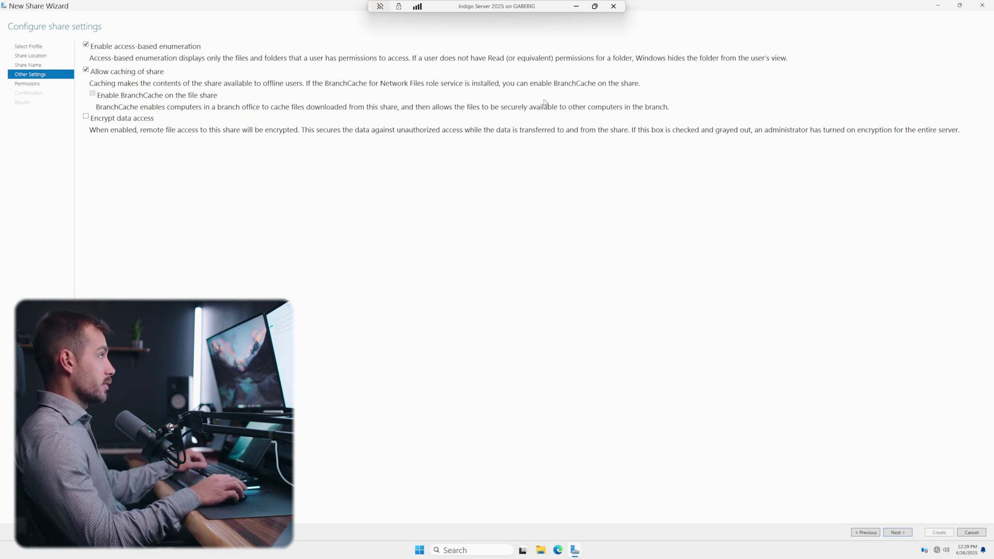
Step: Disable inheritance on RedirectFolder$, convert to explicit permissions, and remove the Users group
left_click(893, 534)
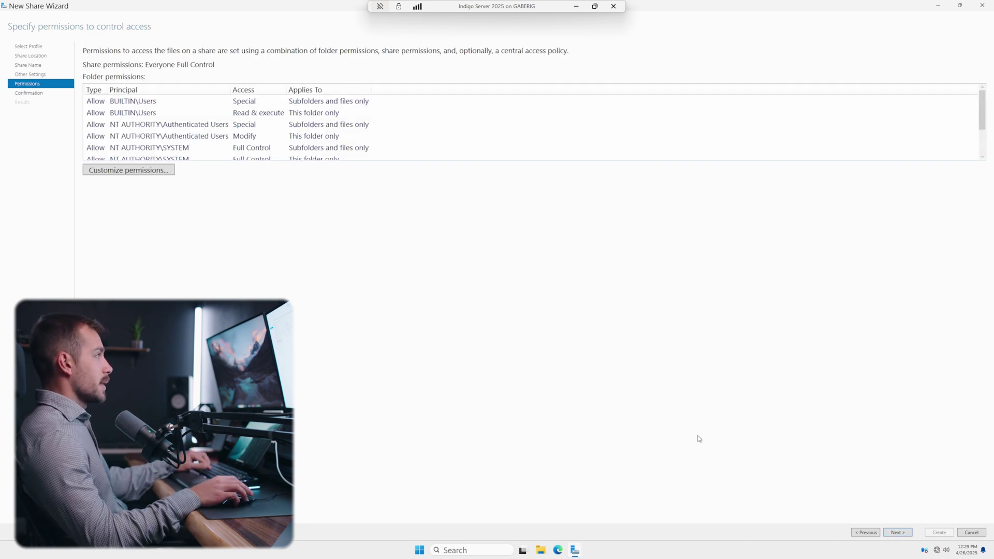
left_click(154, 176)
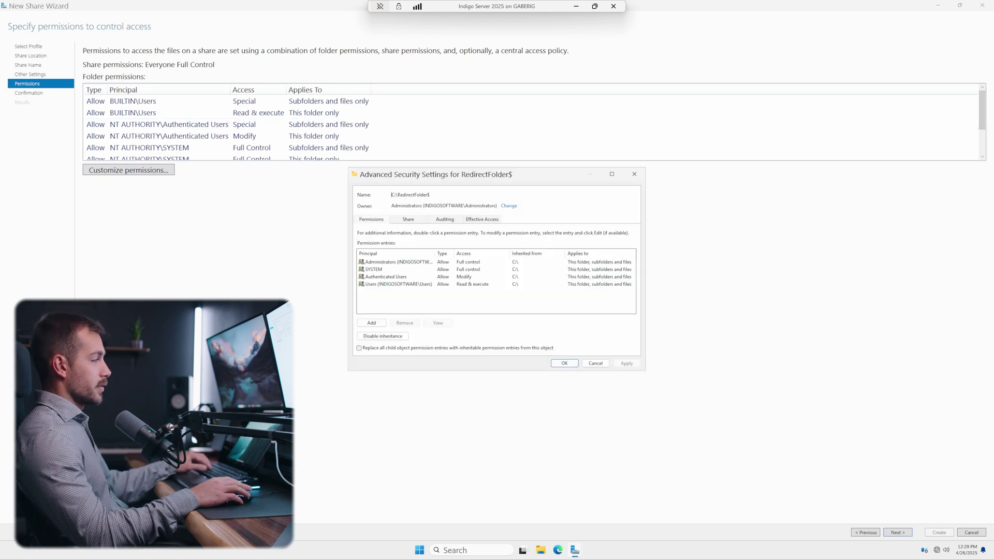
left_click(377, 337)
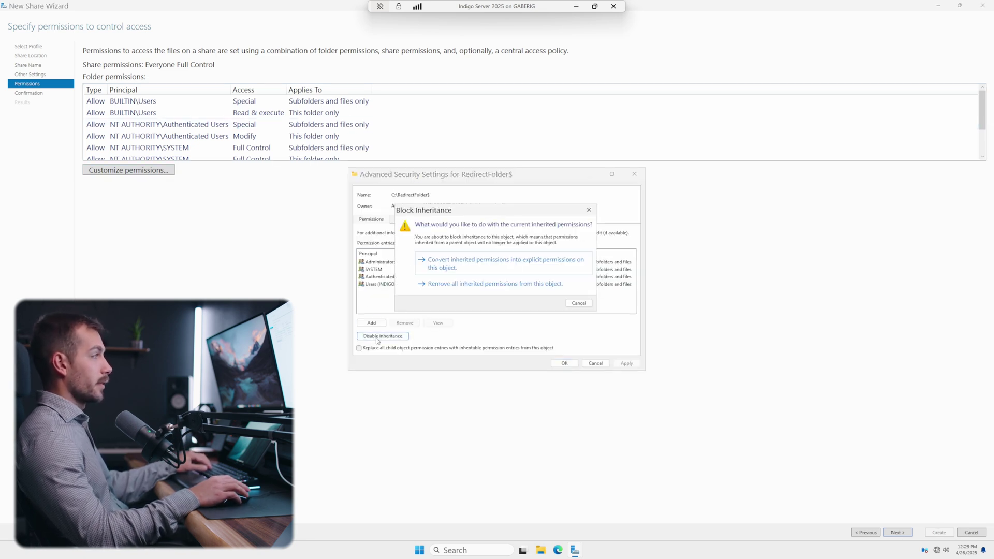
left_click(483, 269)
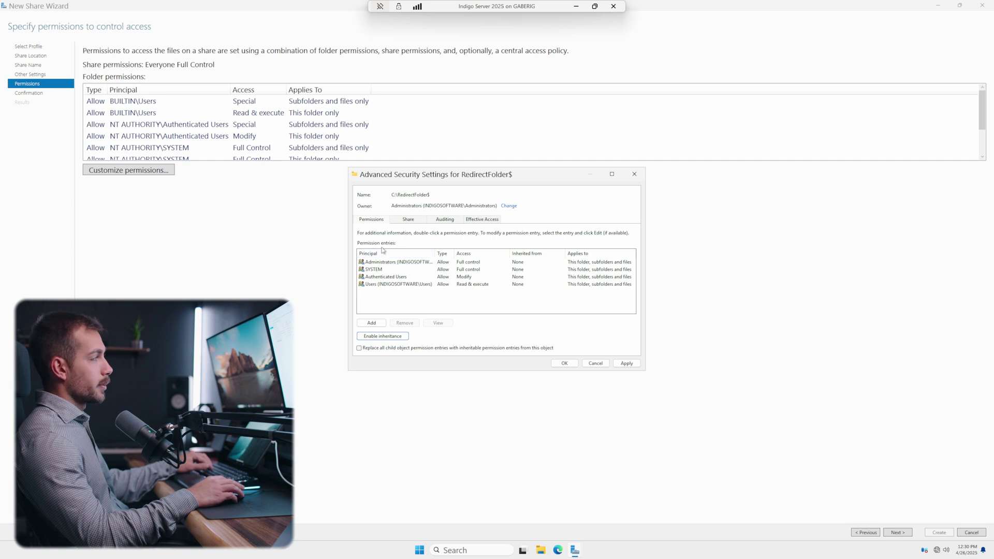
left_click(381, 285)
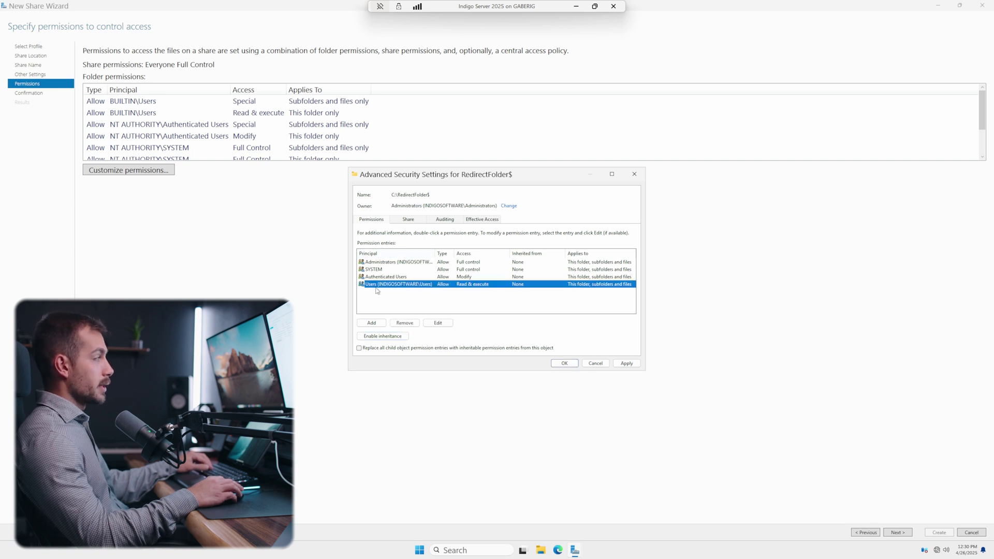
left_click(404, 322)
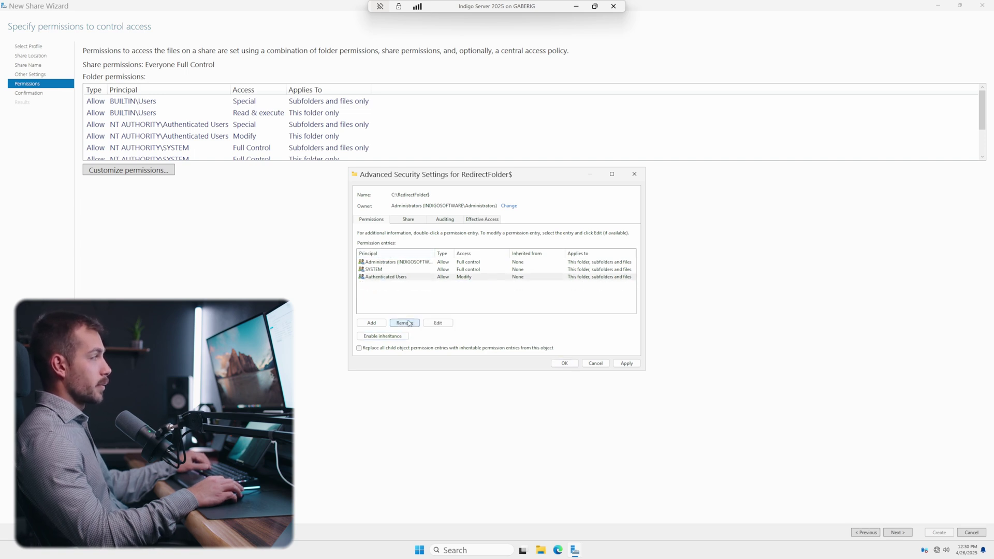
left_click(626, 363)
left_click(563, 364)
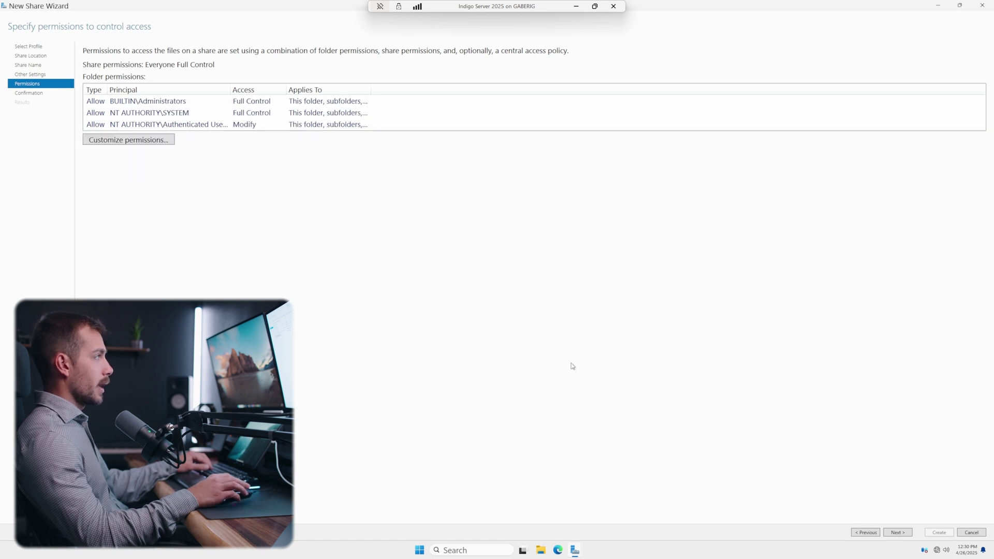
left_click(934, 24)
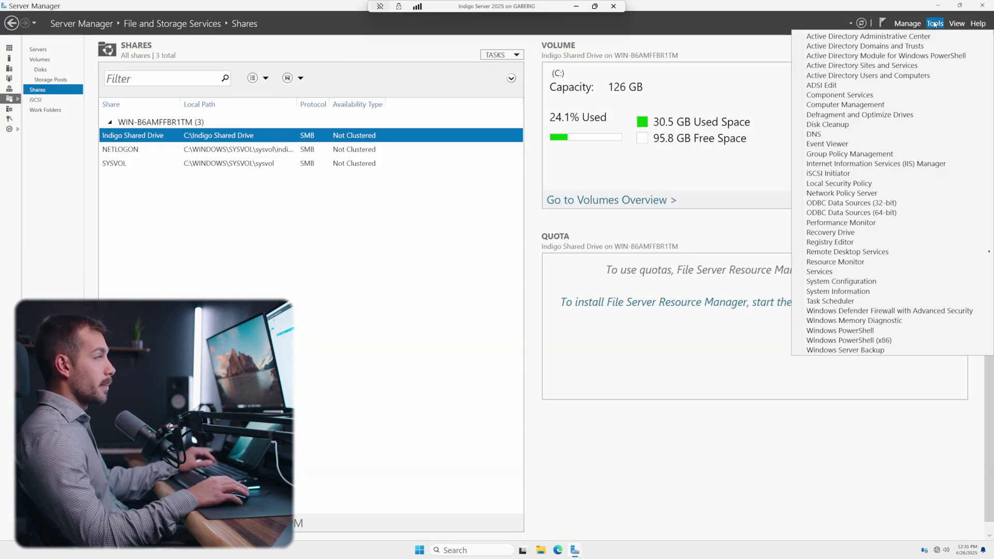
Step: Add the global security group Redirection Group at the indigosoftware.com root in Active Directory Users and Computers
left_click(844, 75)
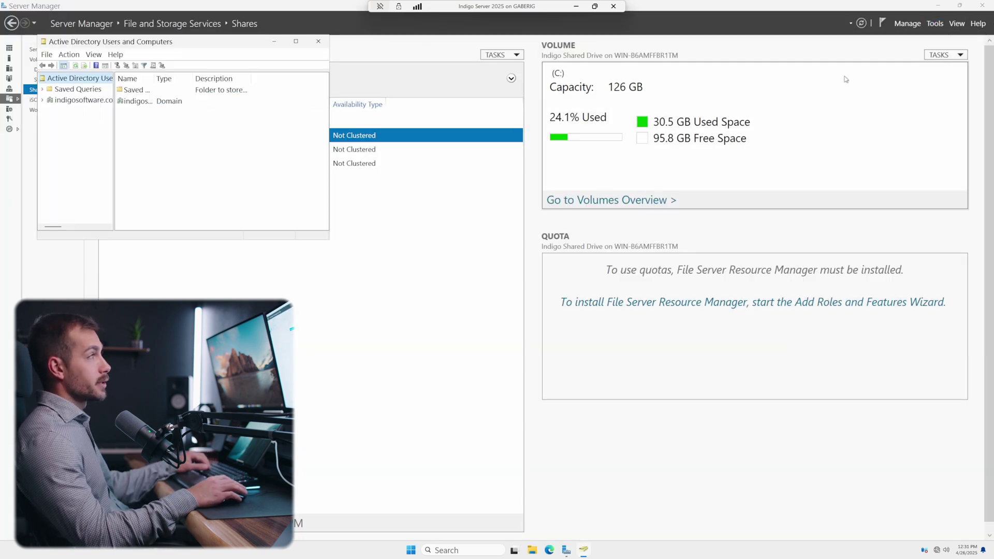
right_click(67, 63)
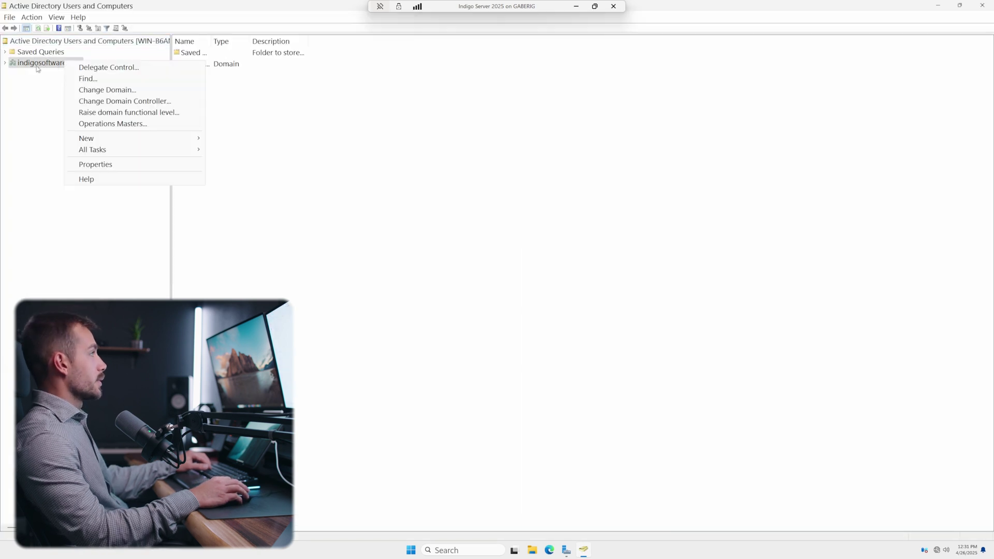
left_click(56, 70)
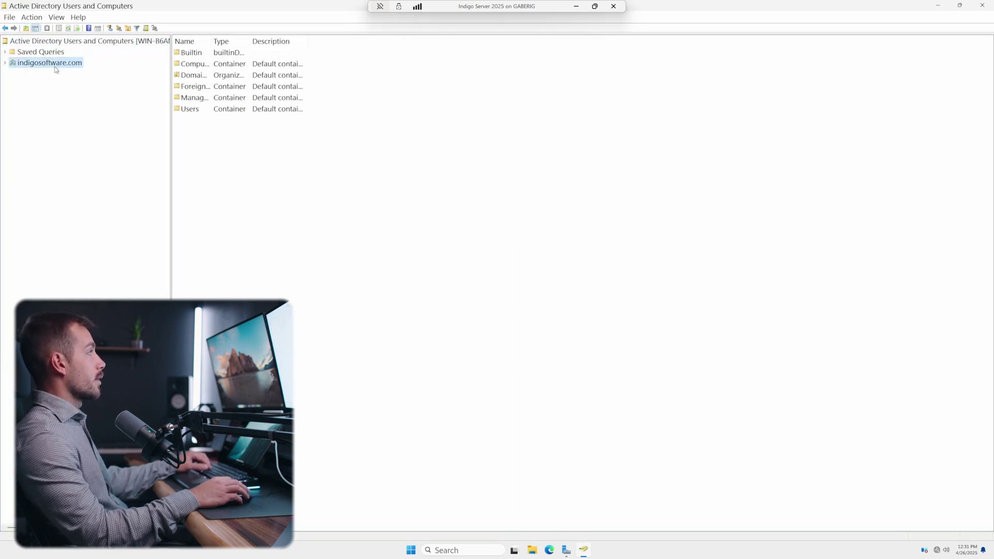
right_click(51, 65)
mouse_move(57, 139)
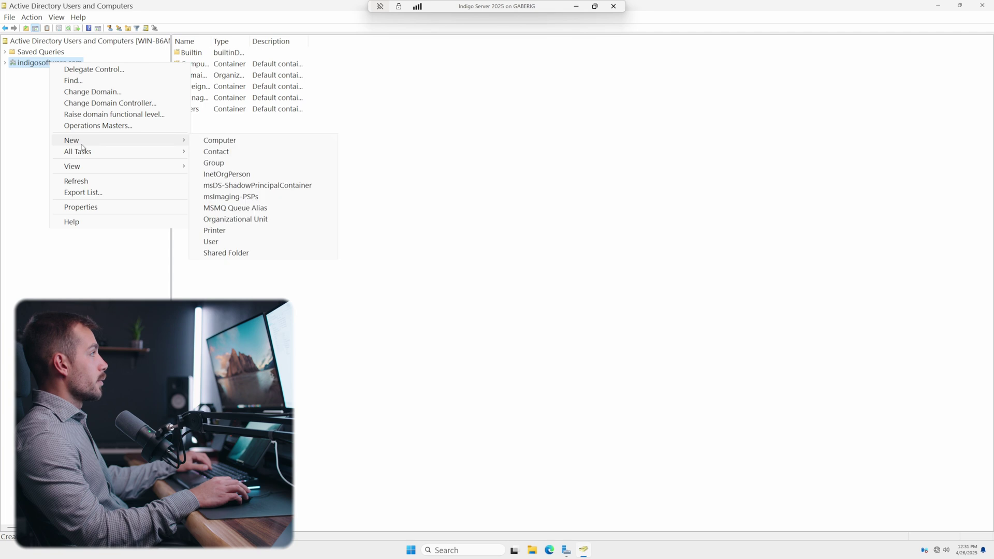
left_click(213, 162)
type("Redirected Folders")
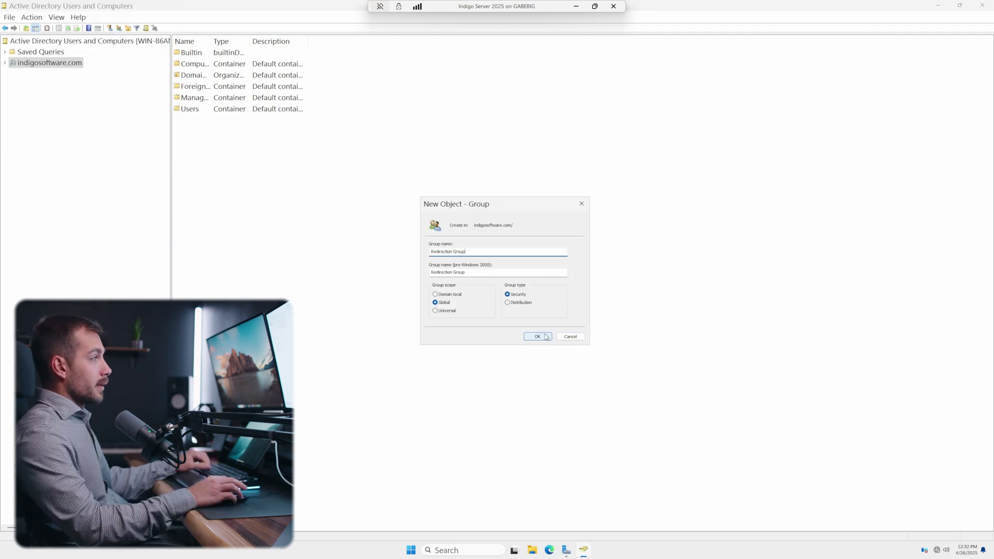
left_click(546, 334)
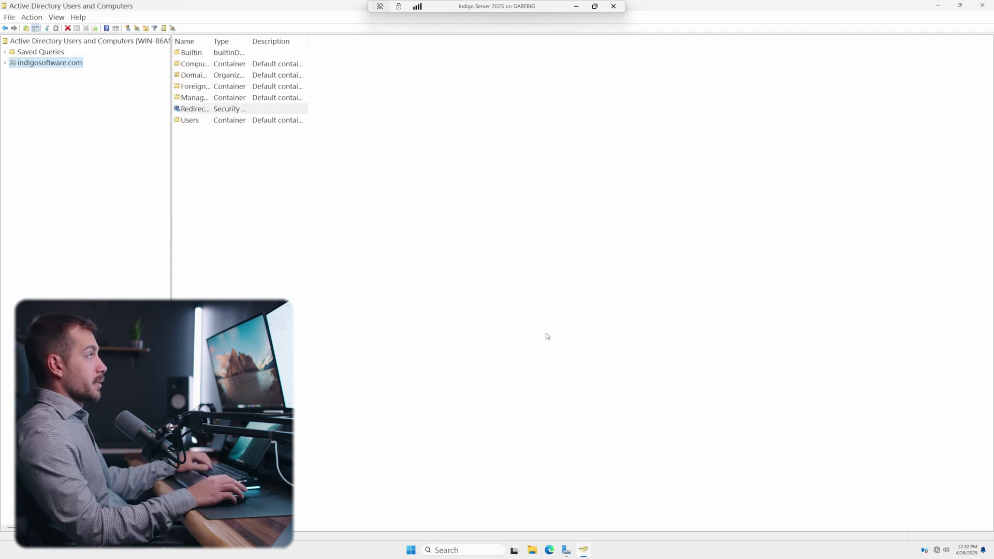
left_click(959, 6)
left_click_drag(228, 44, 870, 299)
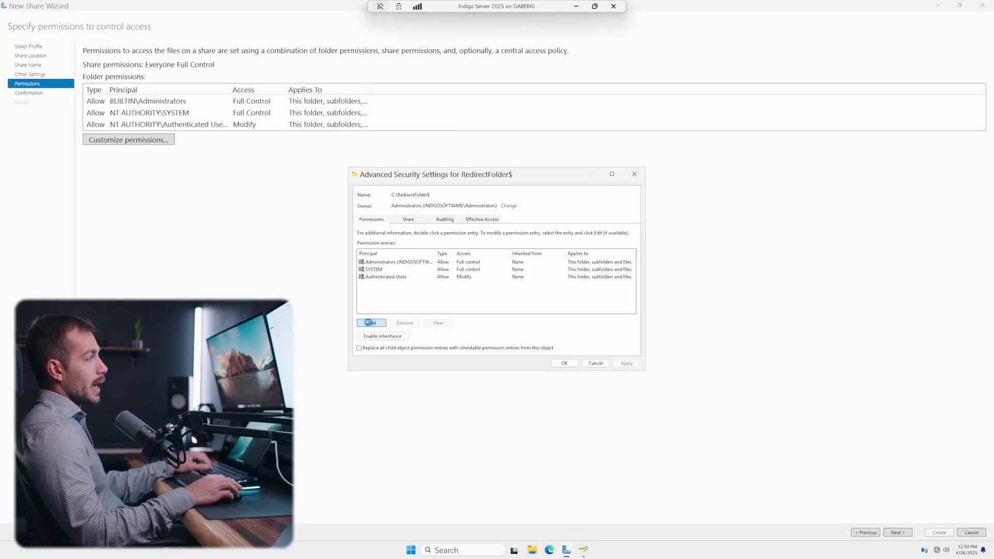
Step: Add a Redirection Group entry on RedirectFolder$ with special permissions applying to this folder only
left_click(371, 324)
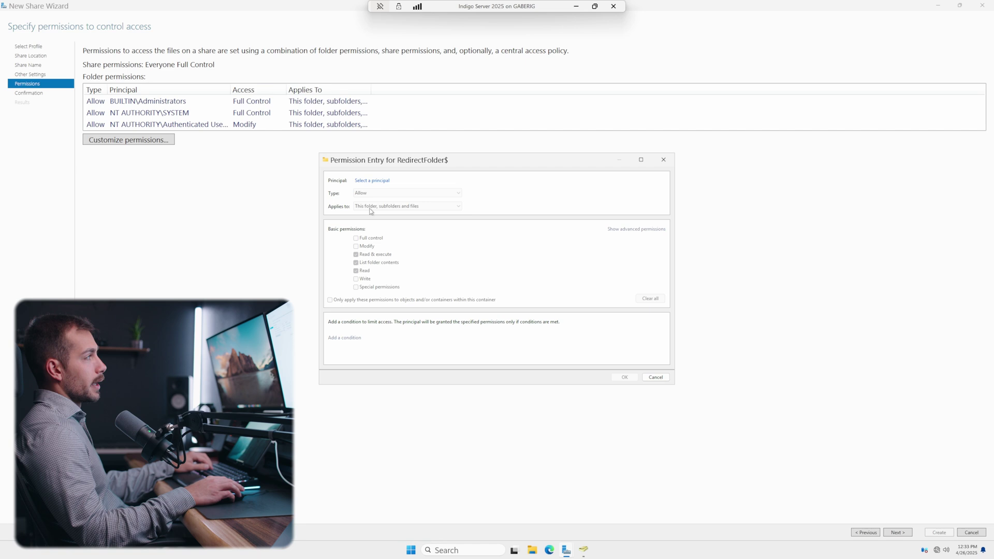
left_click(376, 182)
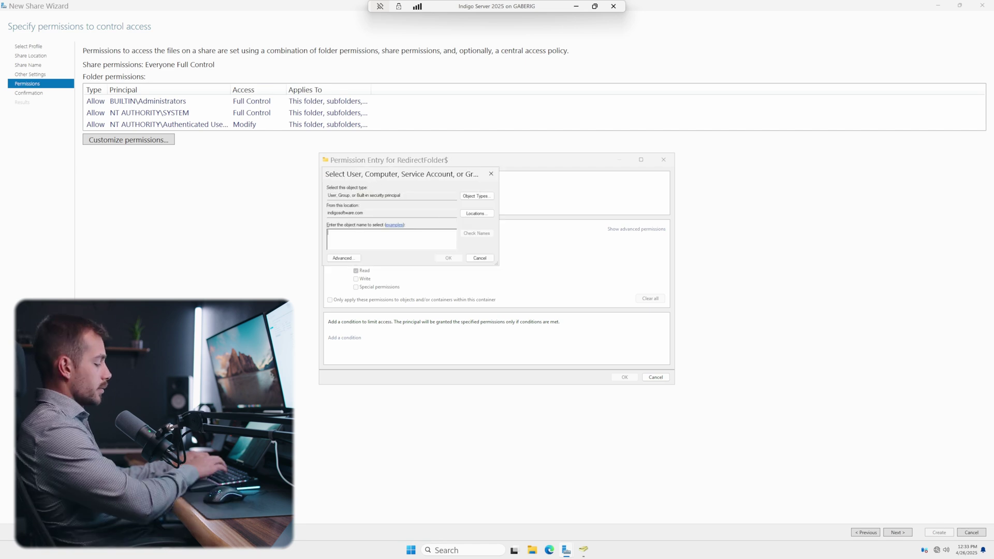
type("re")
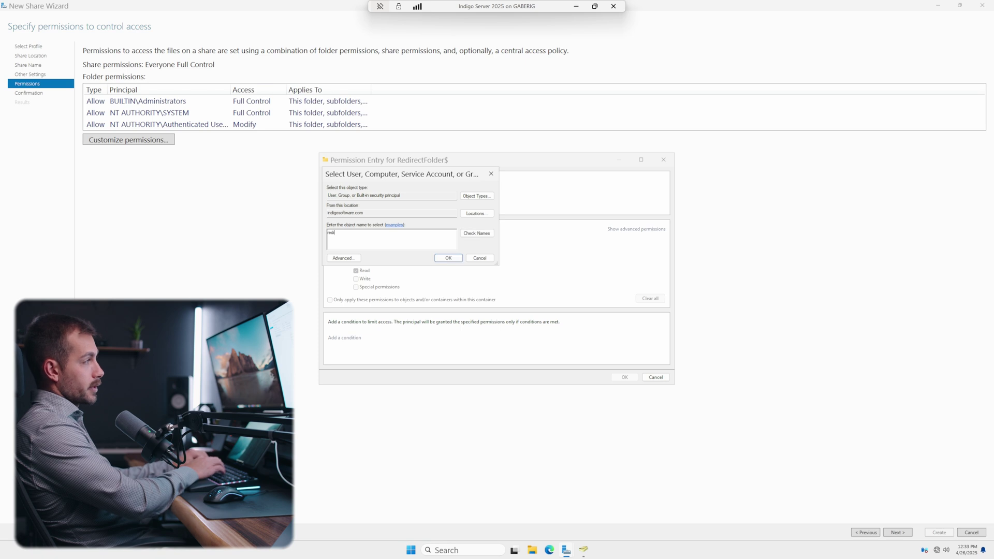
type("di")
key("alt+c")
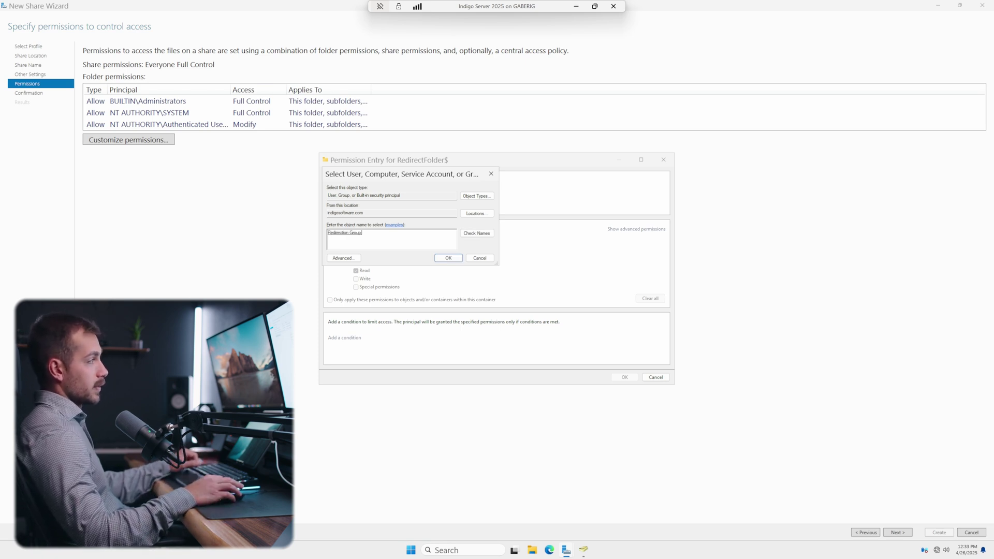
left_click(457, 260)
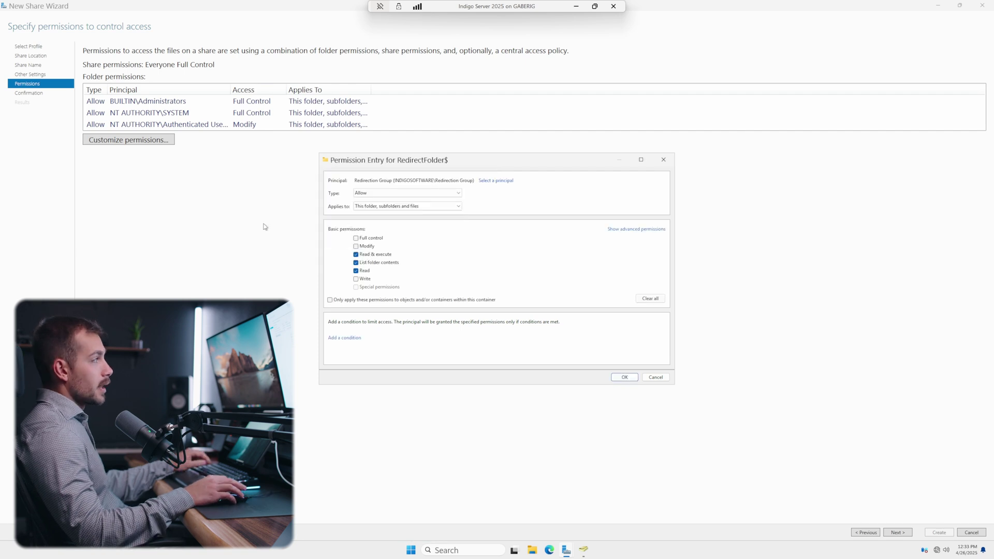
left_click(368, 207)
left_click(370, 214)
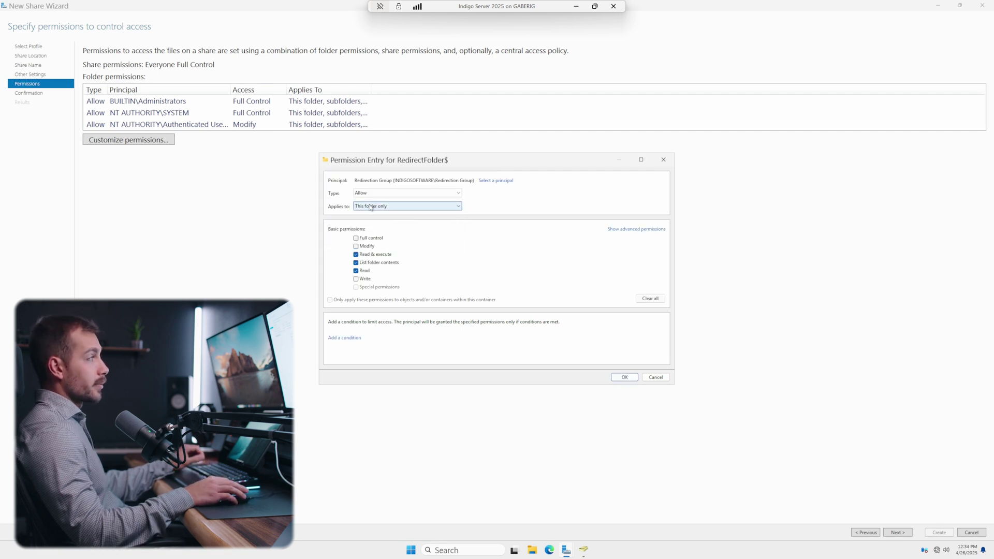
left_click(632, 232)
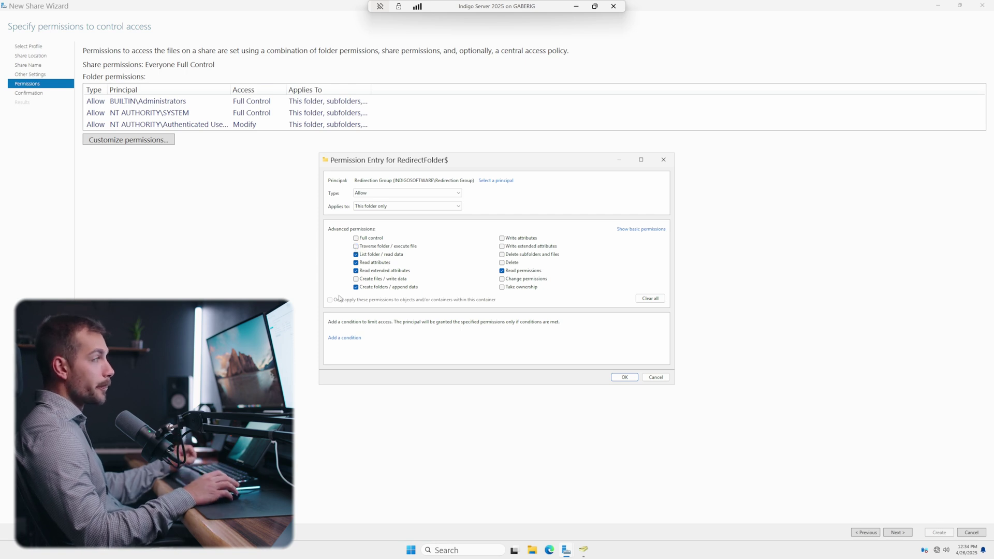
left_click(624, 378)
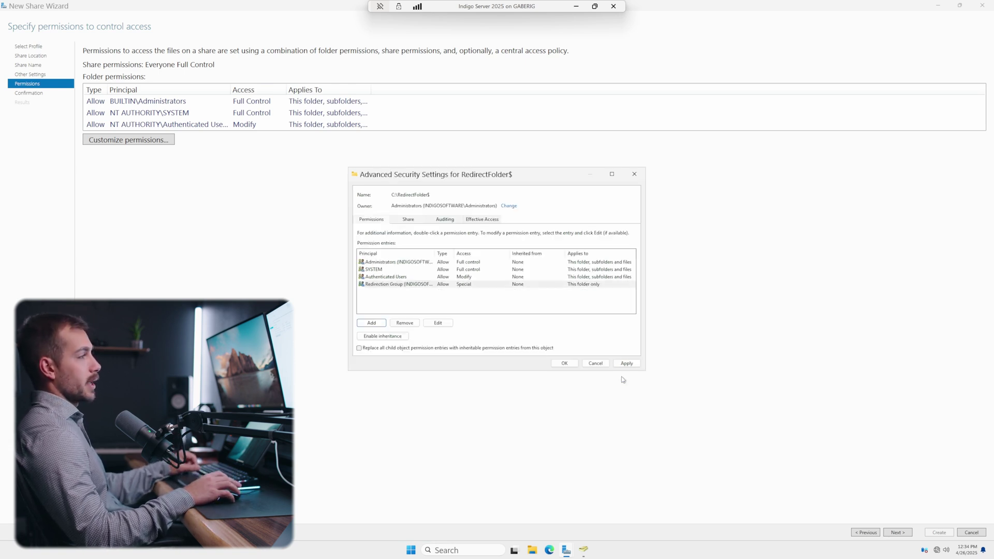
left_click(624, 363)
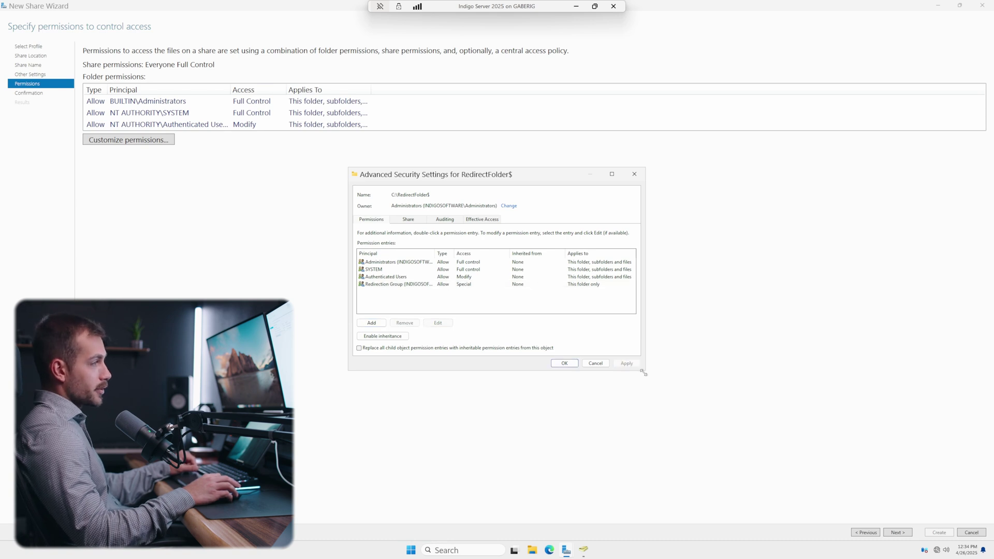
Step: Create the RedirectFolder$ share at C:\RedirectFolder$ and close the wizard
left_click(564, 363)
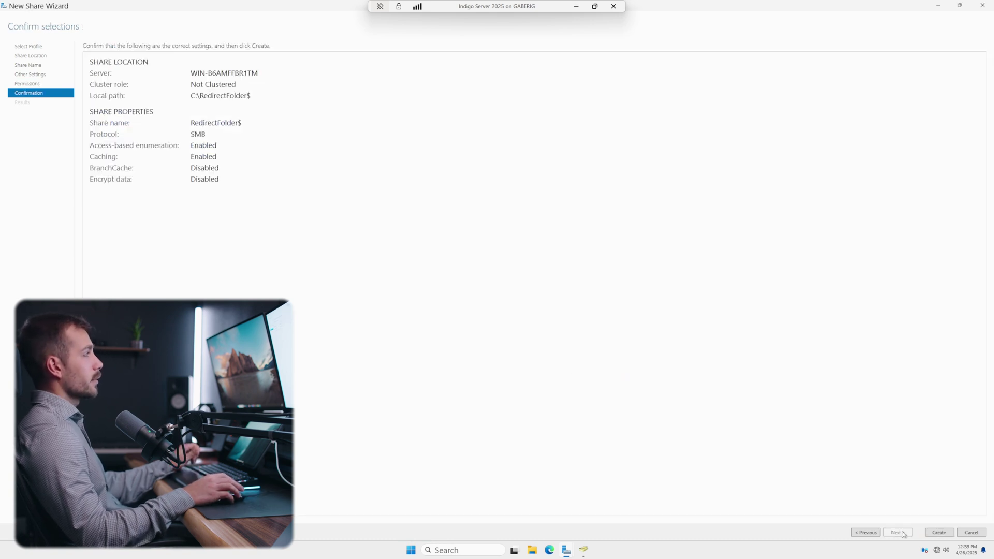
left_click(939, 533)
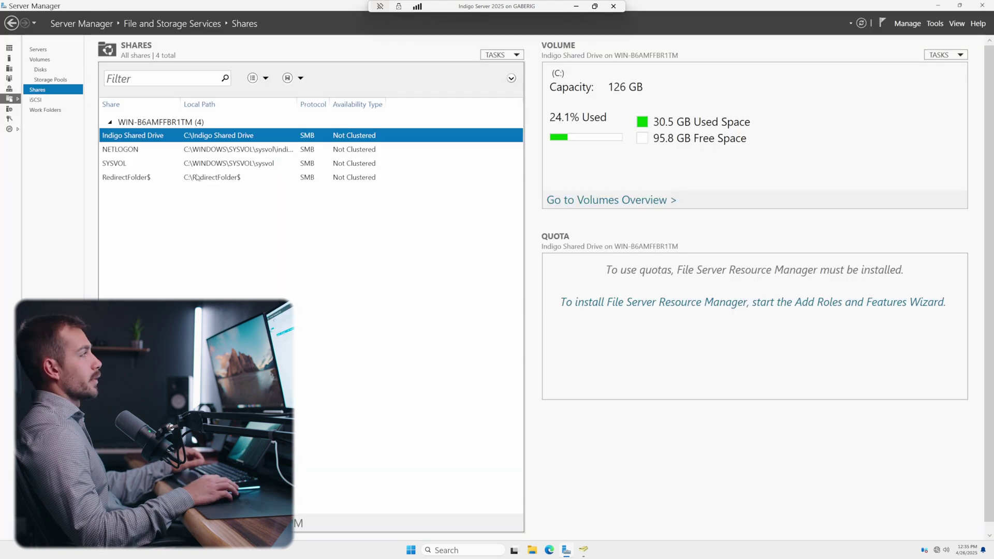
left_click(198, 178)
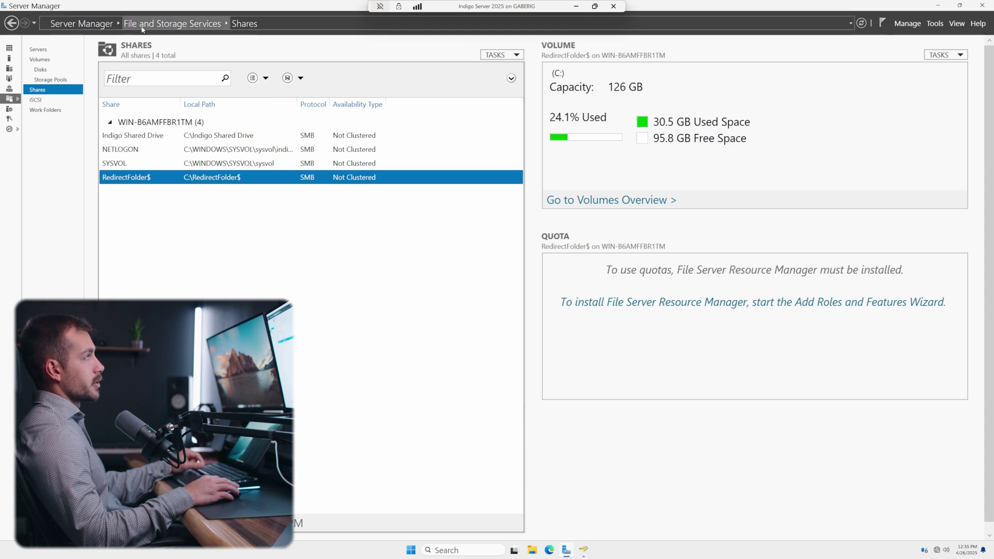
right_click(117, 182)
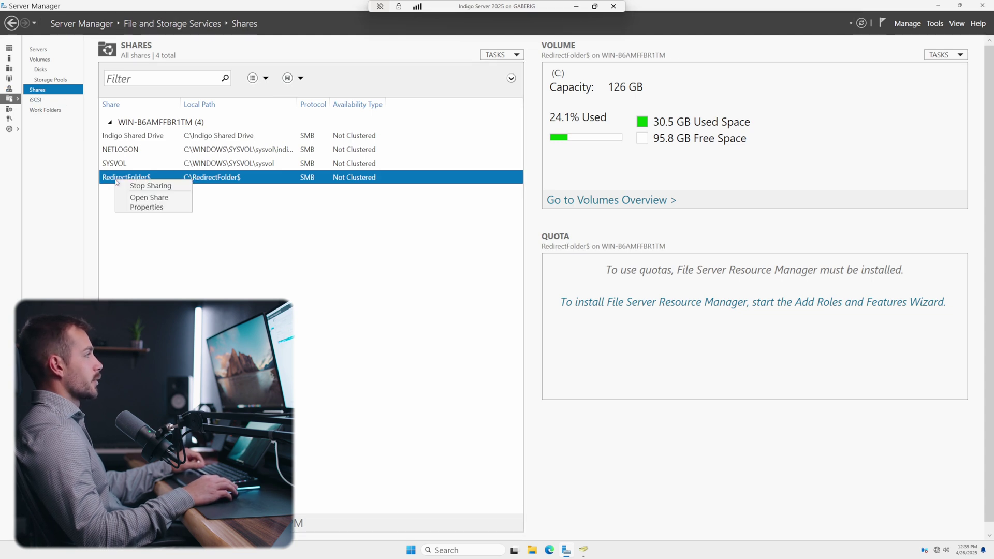
left_click(149, 197)
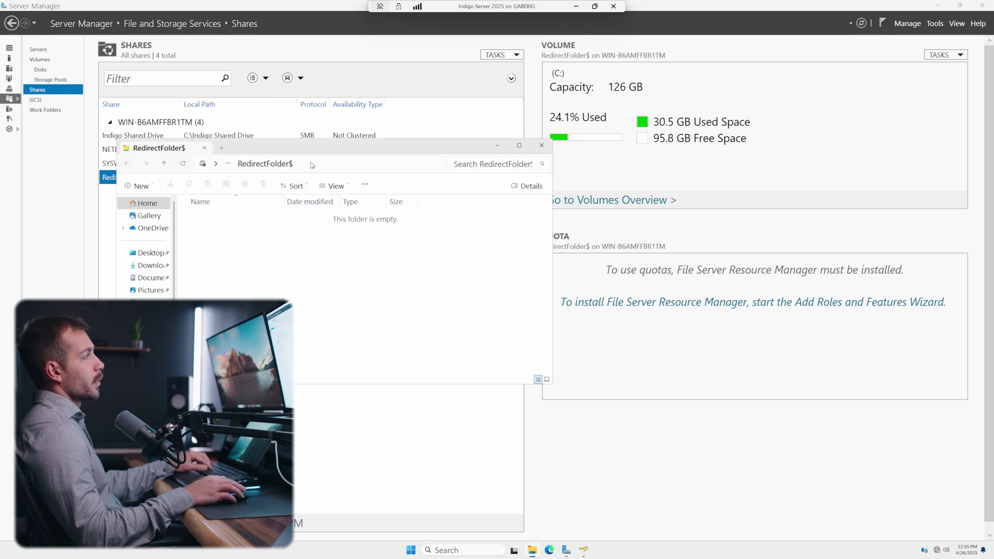
left_click(312, 165)
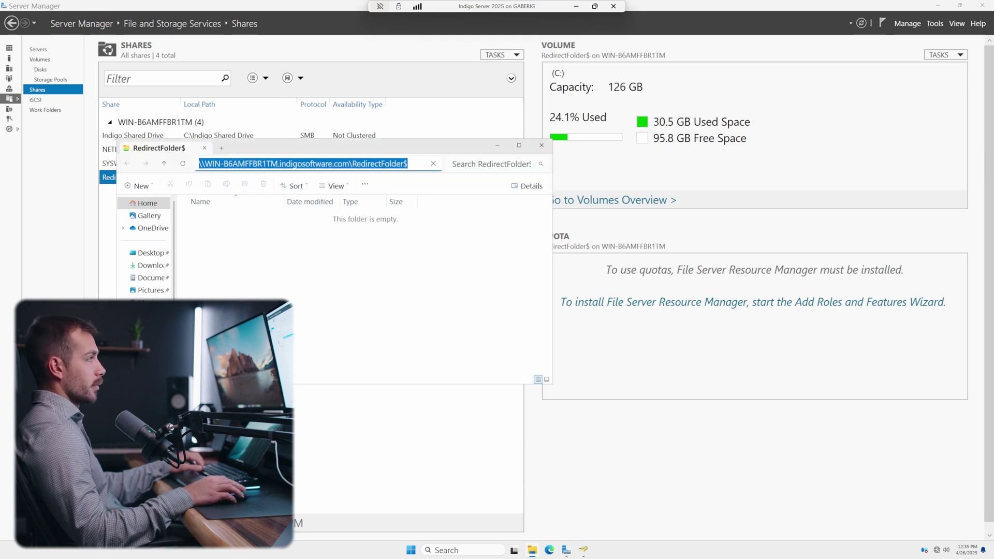
left_click_drag(348, 146, 461, 140)
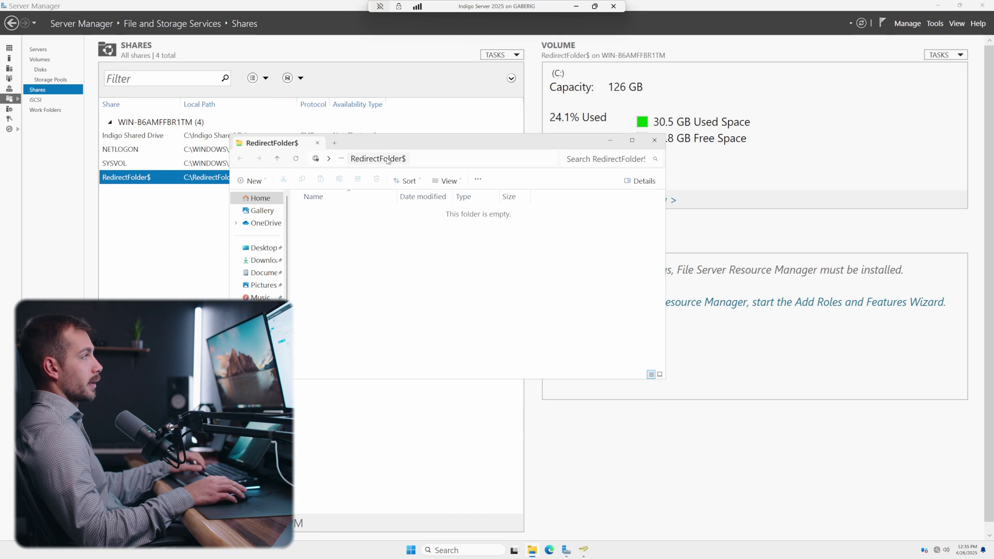
left_click(414, 158)
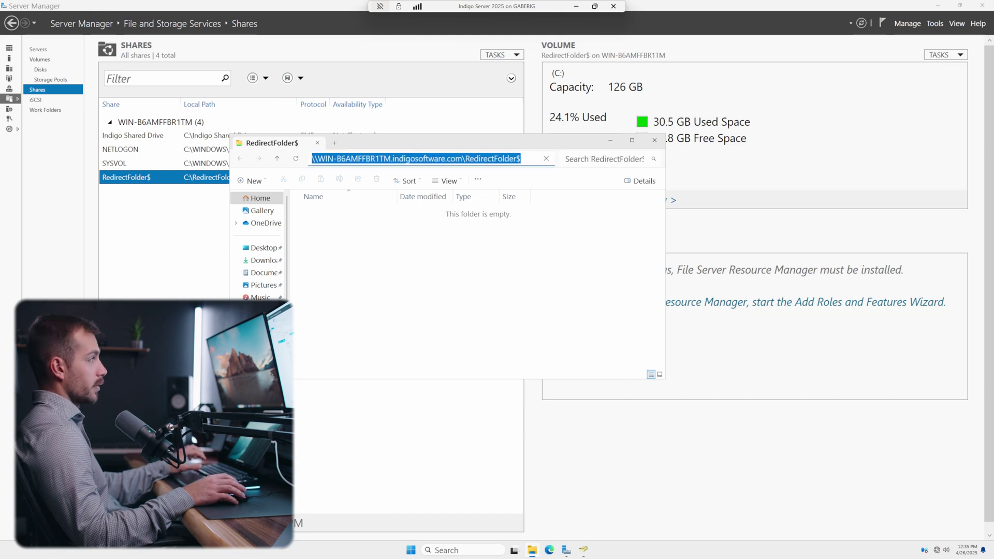
left_click(654, 139)
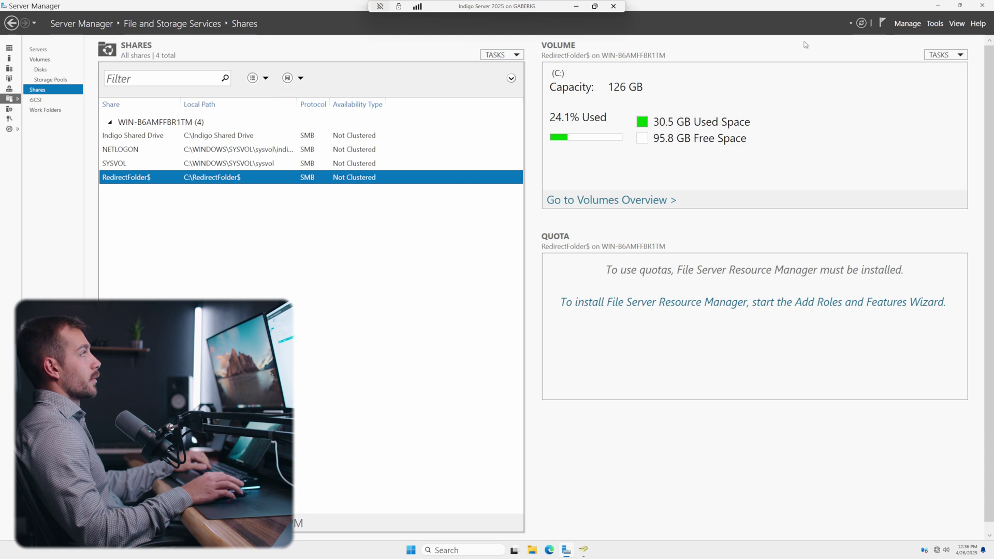
left_click(938, 5)
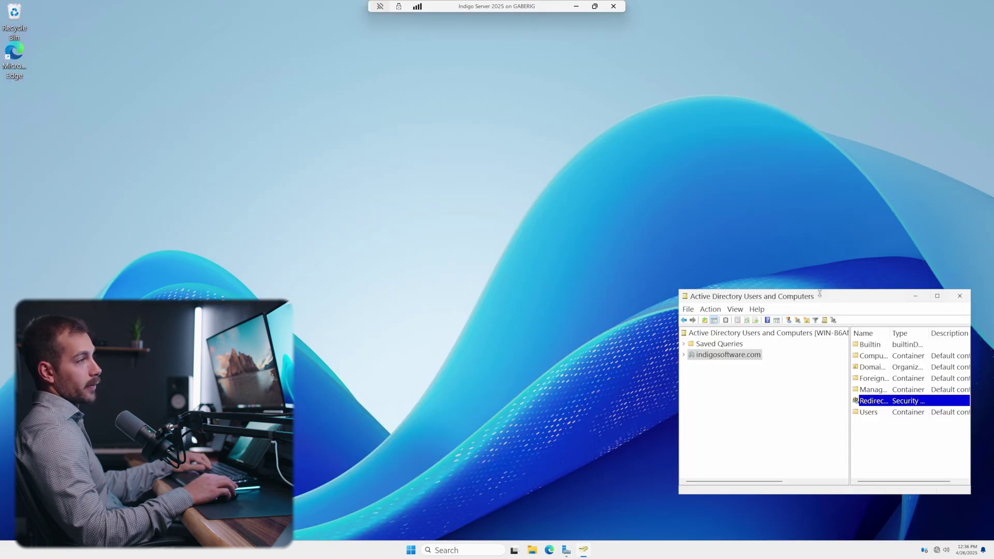
Step: Add a RedirectFolder organizational unit under indigosoftware.com, then minimize the window
left_click_drag(820, 294, 523, 209)
left_click(643, 210)
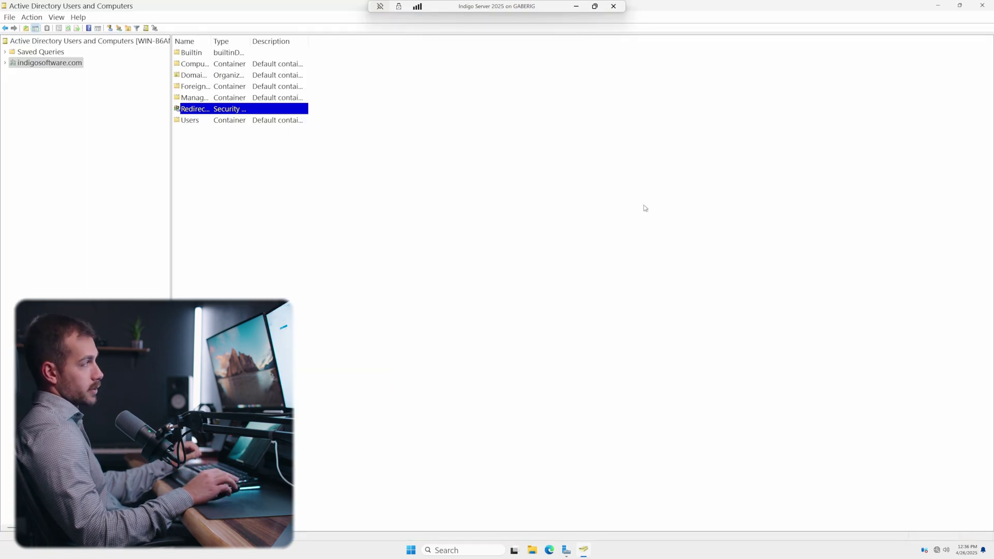
right_click(45, 63)
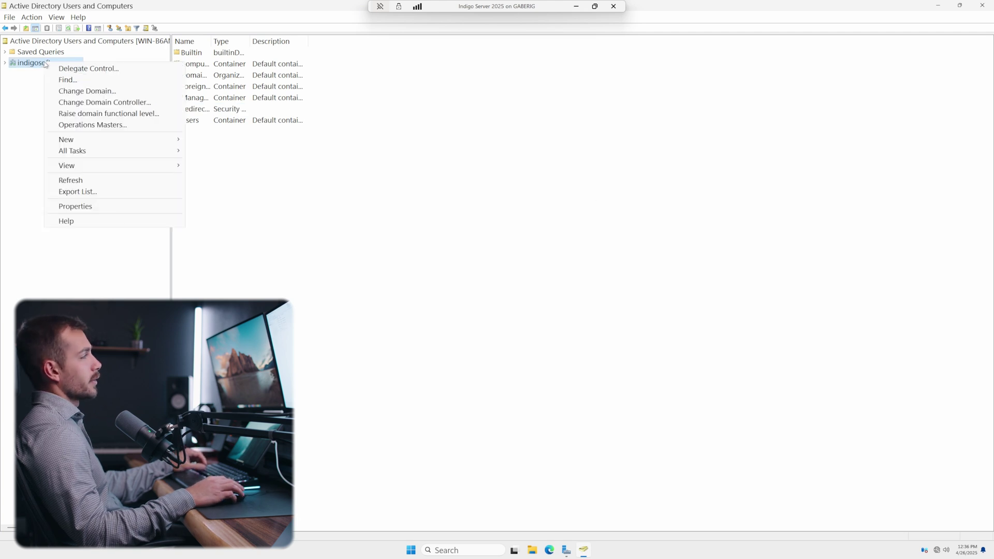
mouse_move(66, 144)
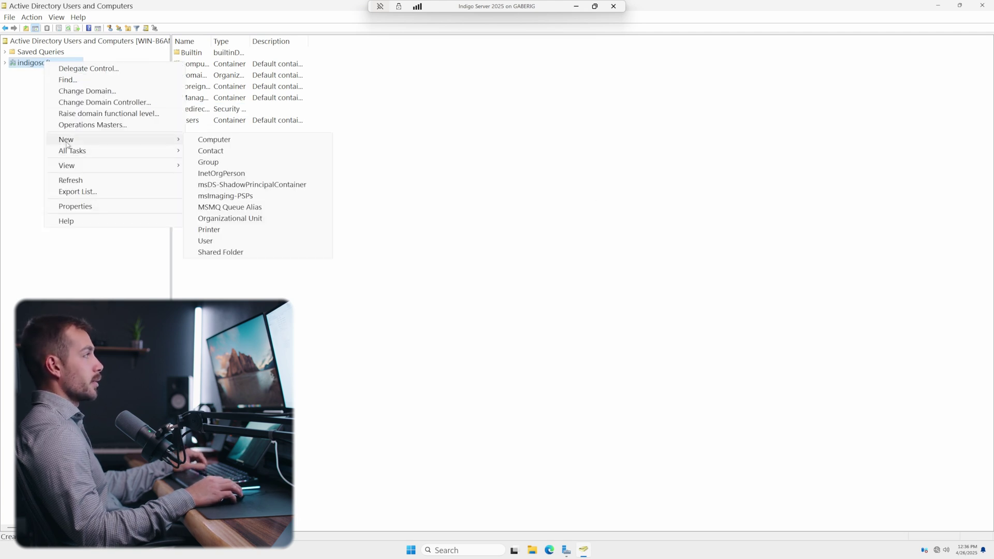
left_click(216, 220)
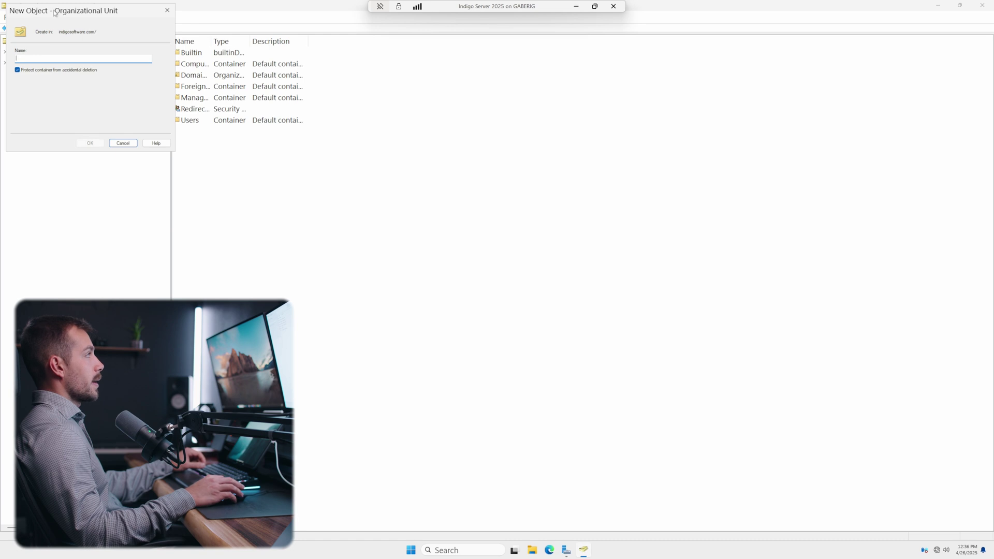
type("RedirectFolder")
key("Return")
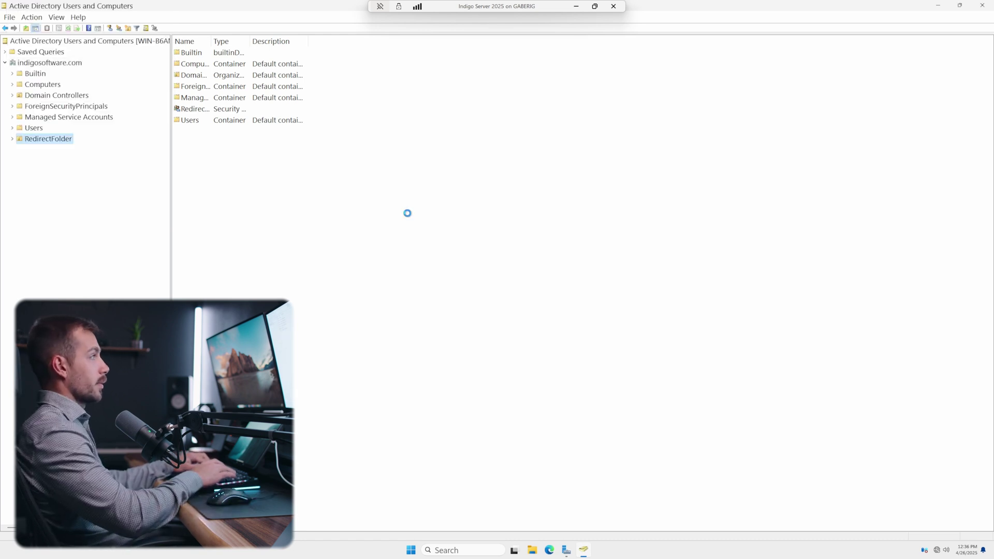
left_click(938, 5)
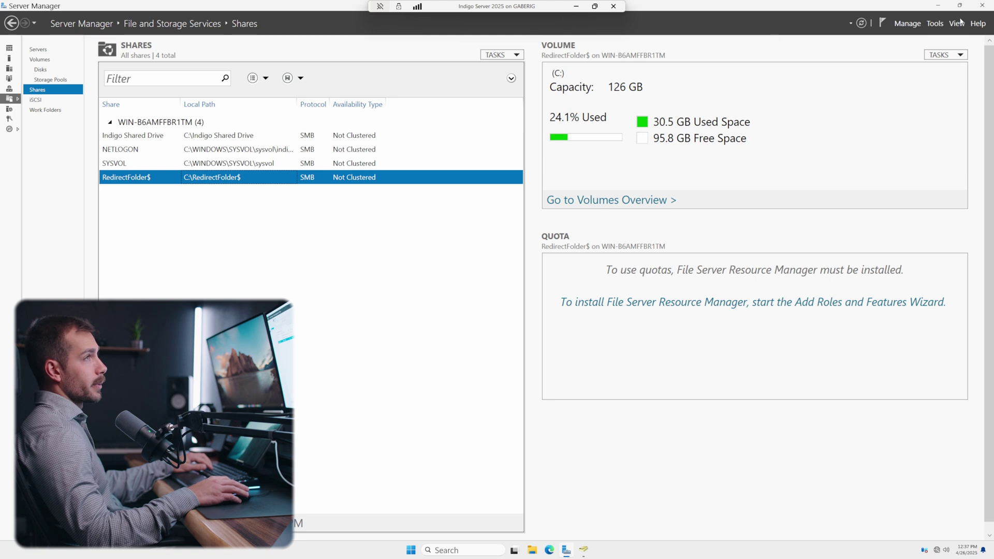
Step: Launch Group Policy Management from Server Manager Tools and widen its console tree
left_click(936, 24)
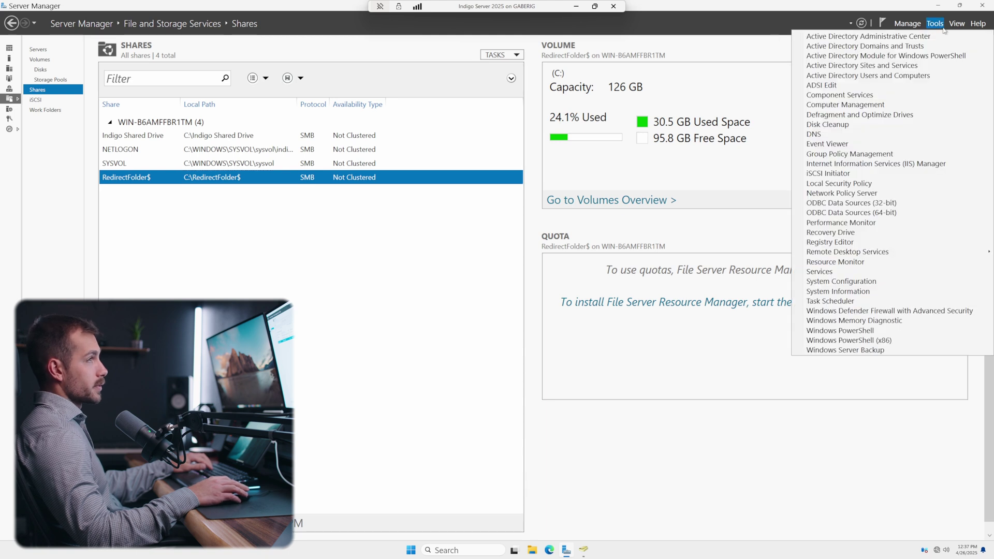
left_click(875, 154)
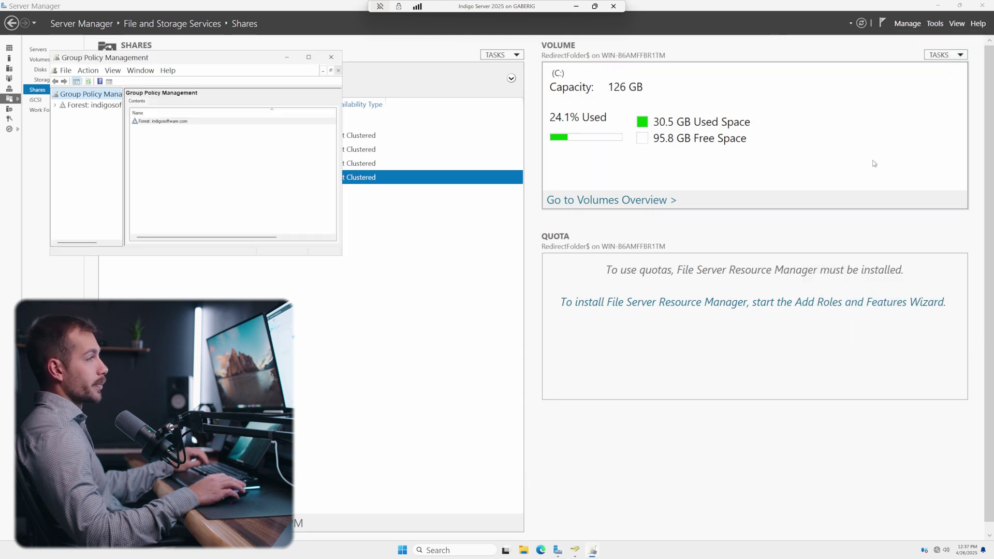
left_click_drag(138, 104, 176, 104)
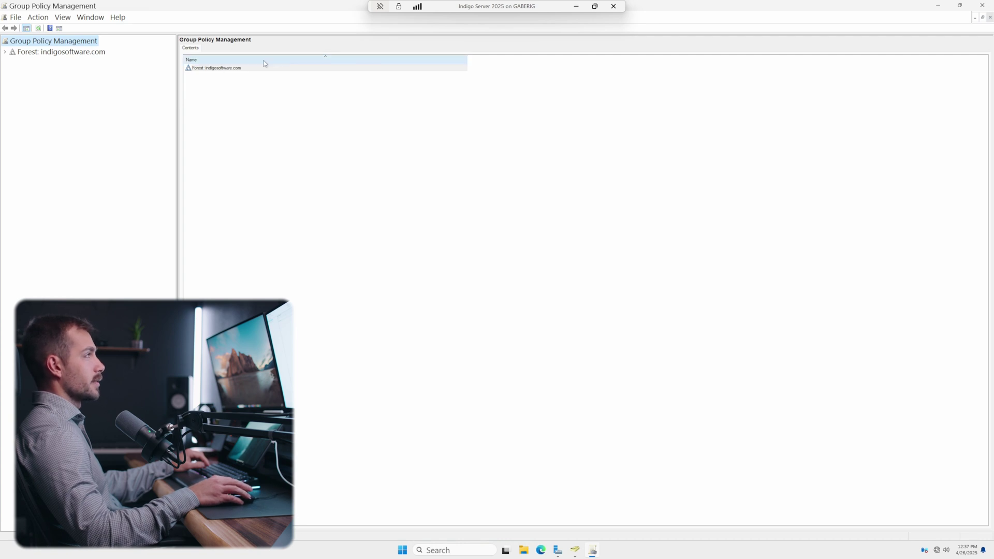
Step: Expand the forest down to indigosoftware.com and select the RedirectFolder unit
left_click(5, 52)
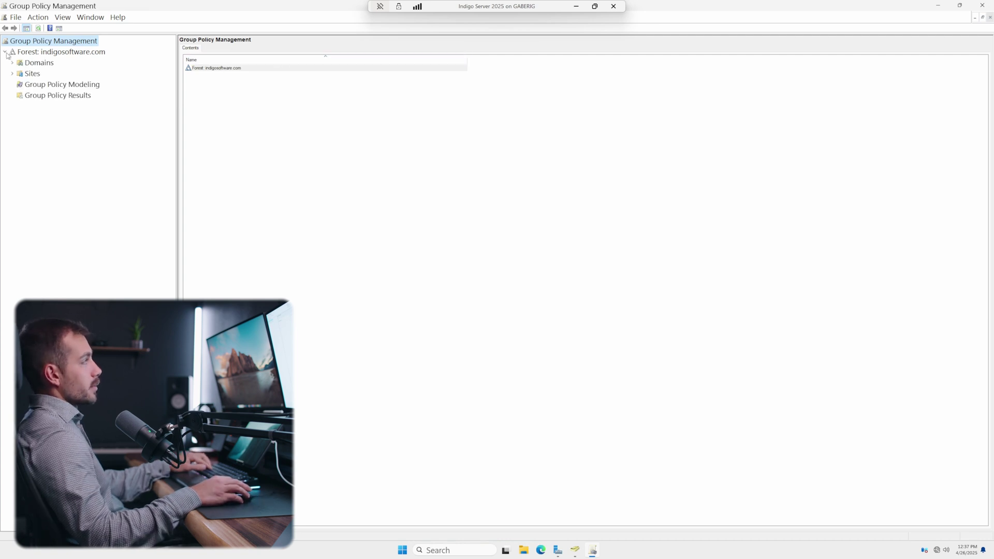
left_click(11, 63)
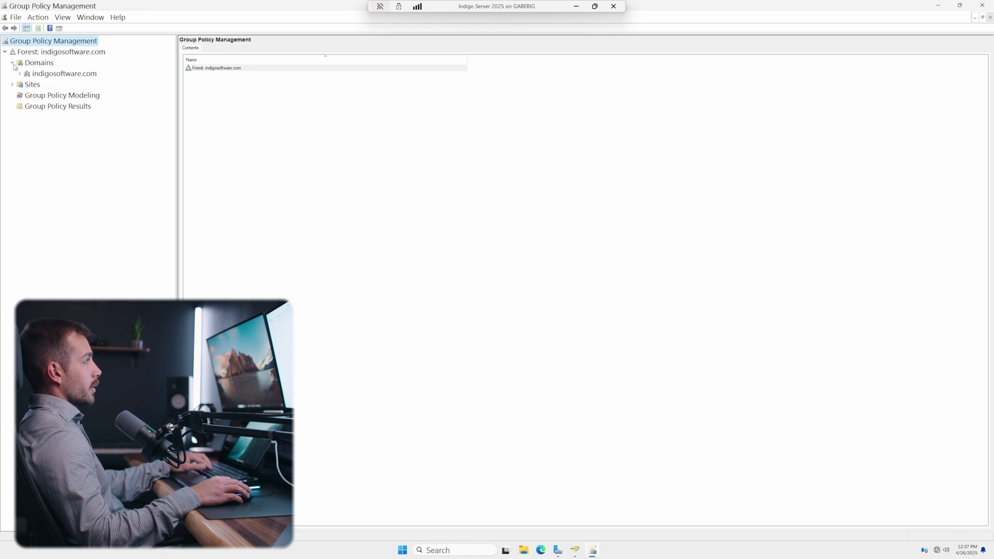
left_click(19, 73)
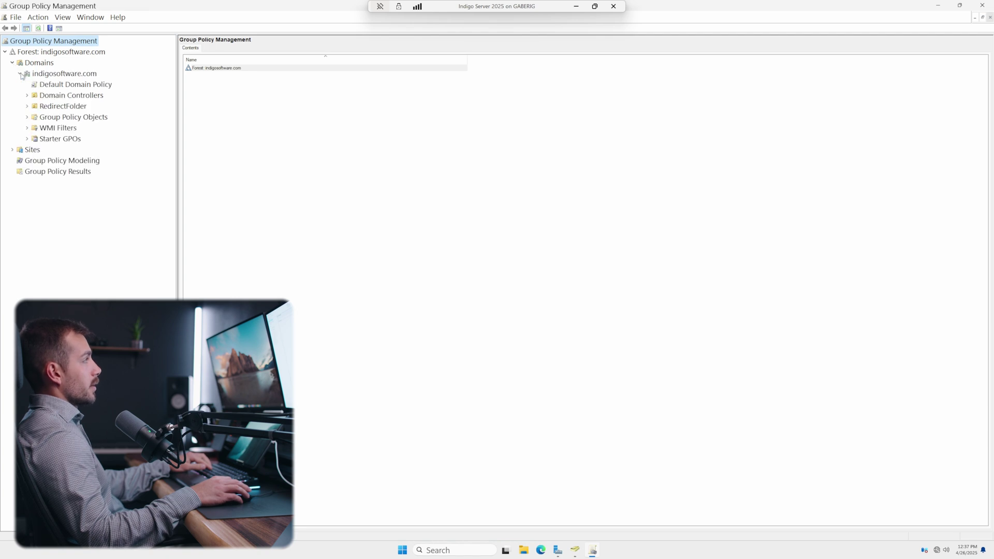
left_click(28, 117)
left_click(27, 118)
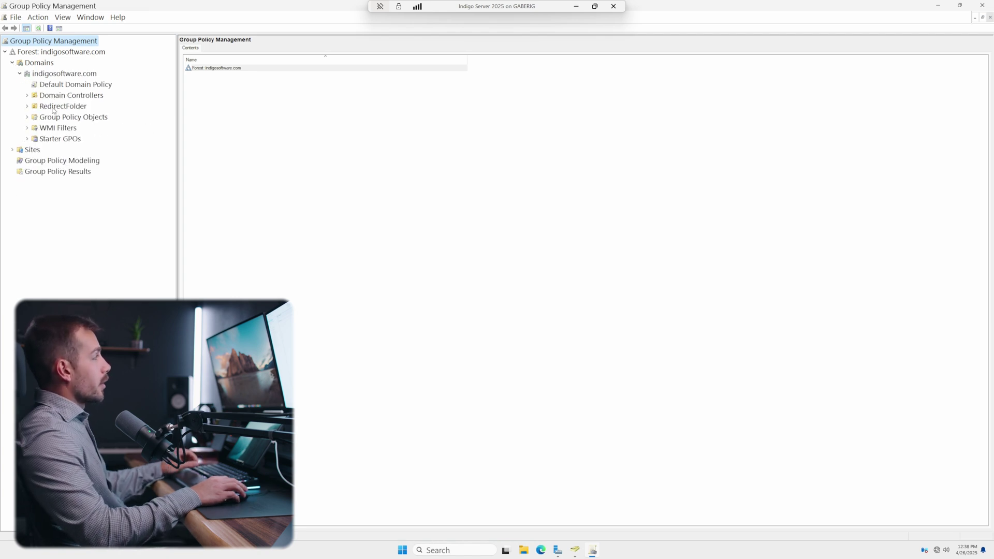
left_click(59, 109)
right_click(52, 106)
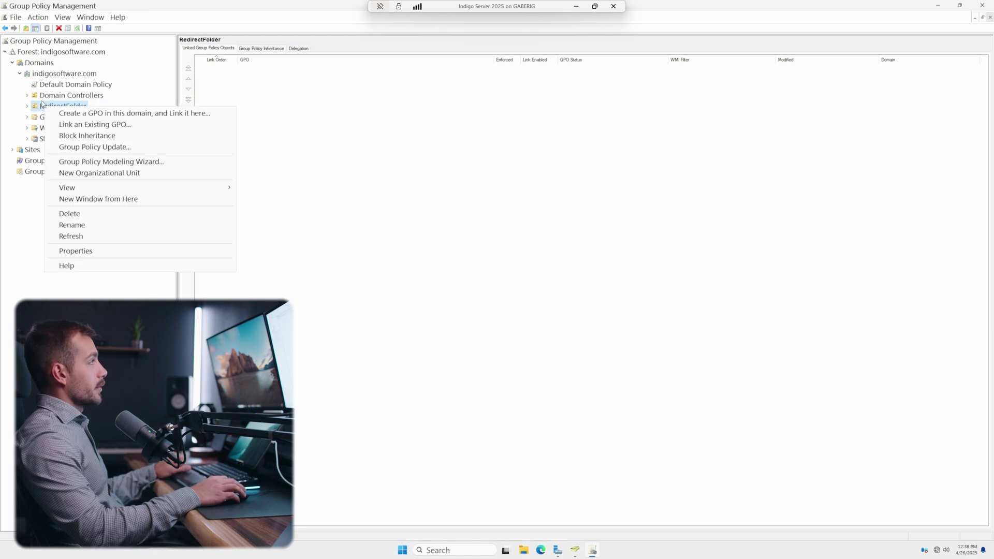
Step: Create a GPO named 'Redirect Folder Group Policy' linked to the RedirectFolder unit
left_click(78, 116)
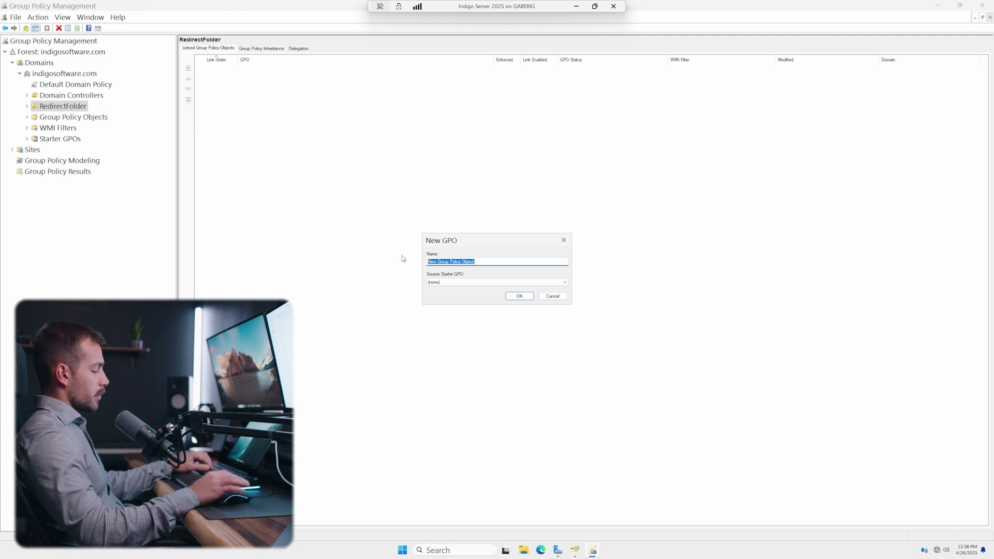
type("Redirect Folder Group Policy")
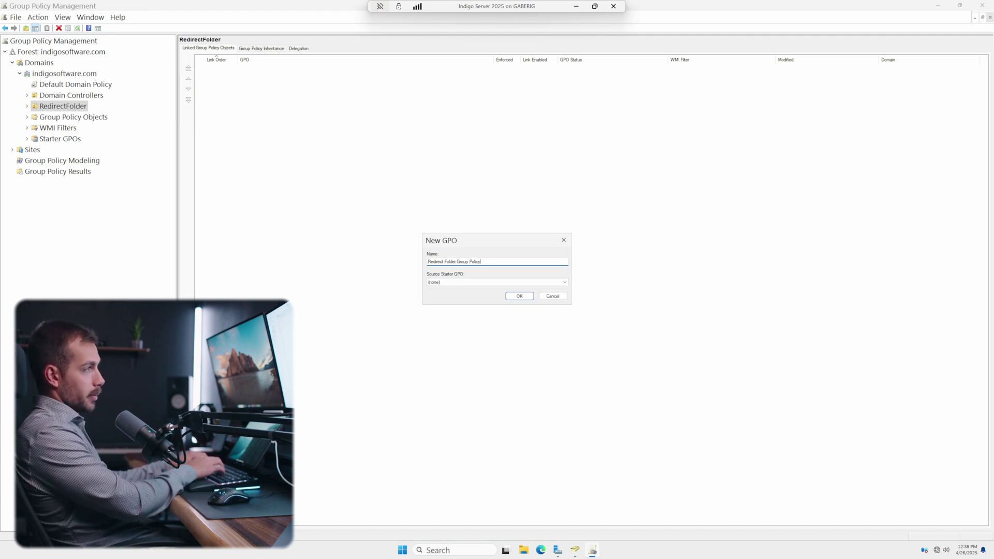
key("Return")
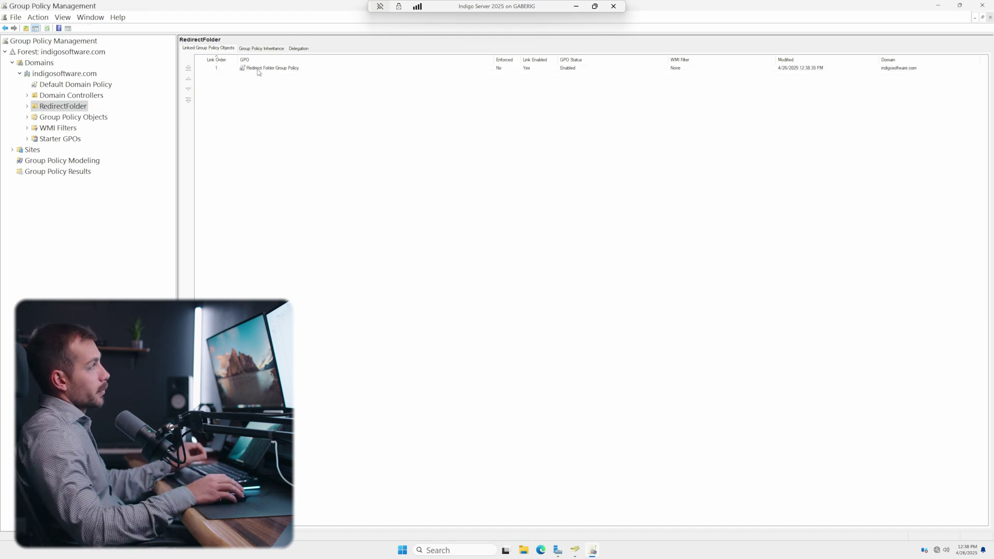
Step: Open Redirect Folder Group Policy in a maximized editor and start expanding User Configuration policies
right_click(258, 69)
left_click(280, 73)
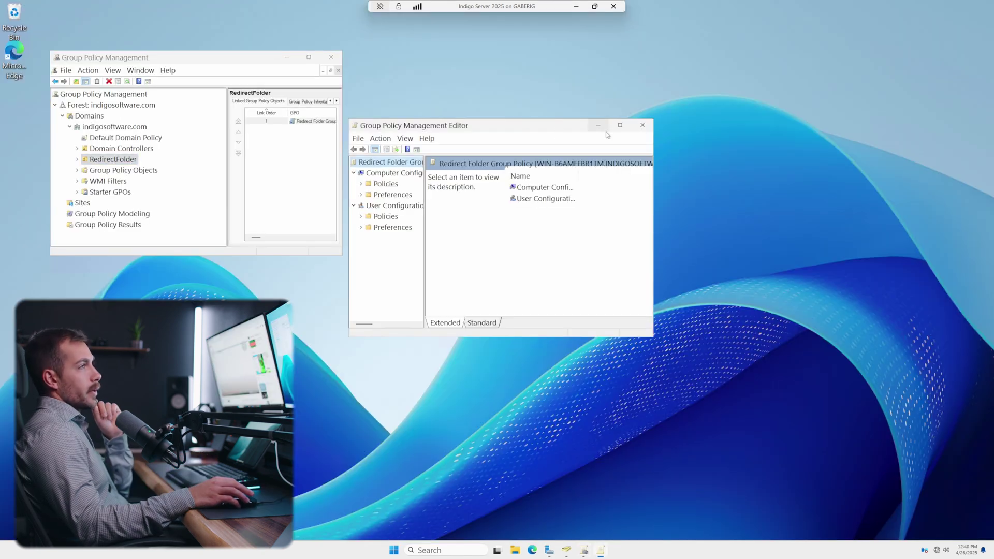
left_click(620, 124)
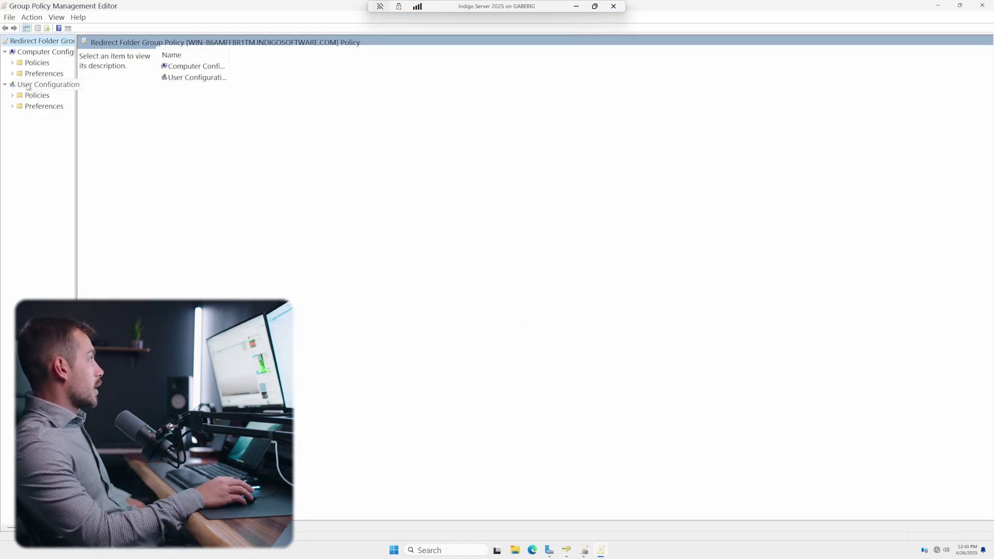
left_click(13, 95)
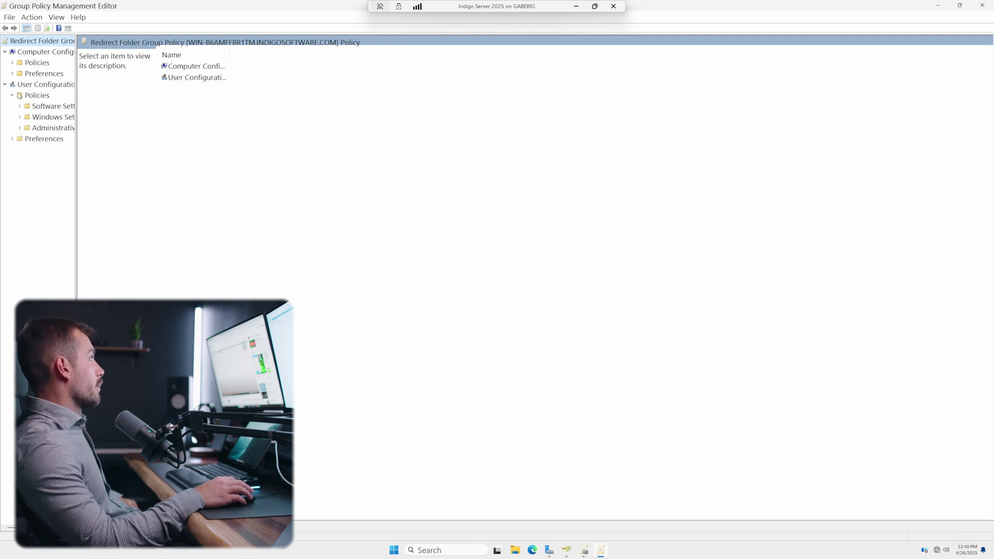
left_click_drag(77, 66, 359, 93)
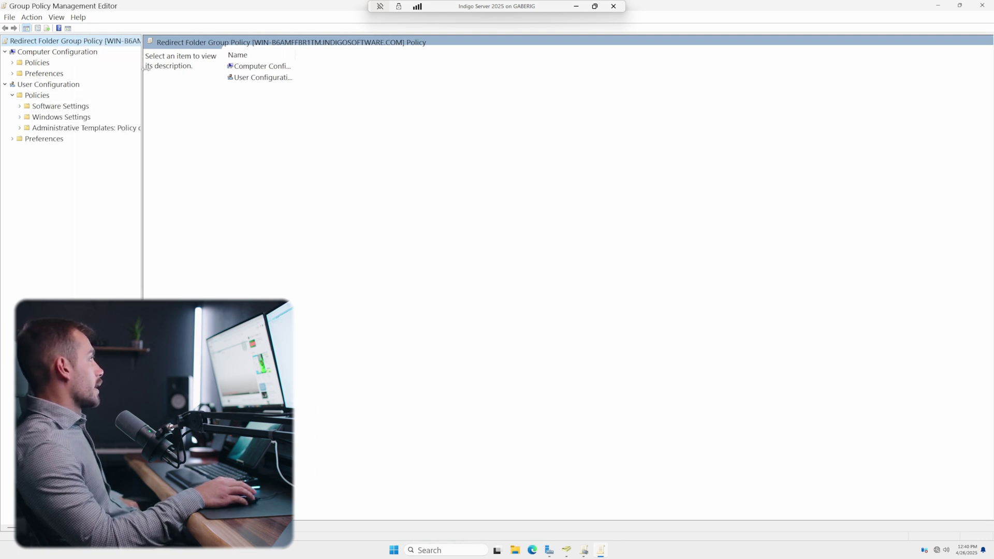
left_click(20, 118)
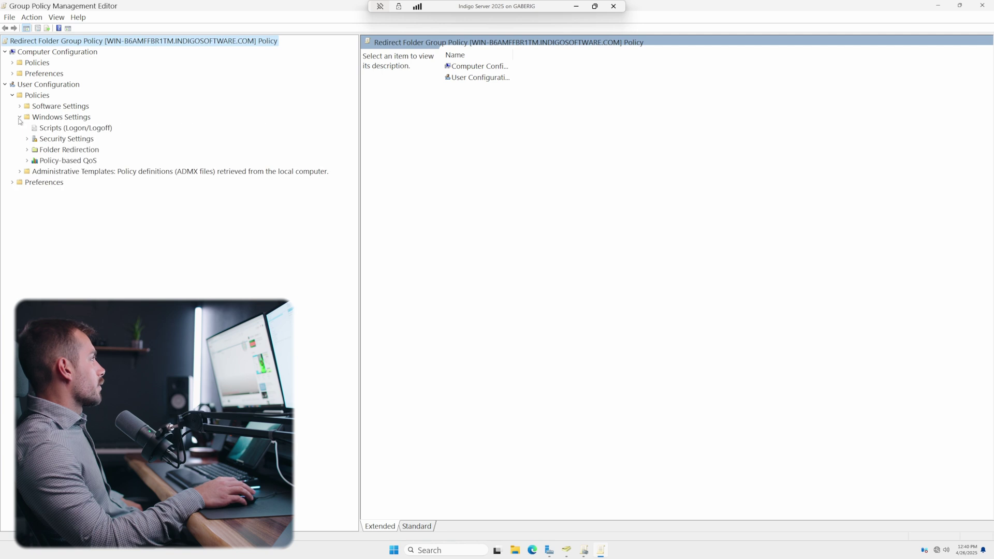
left_click(26, 149)
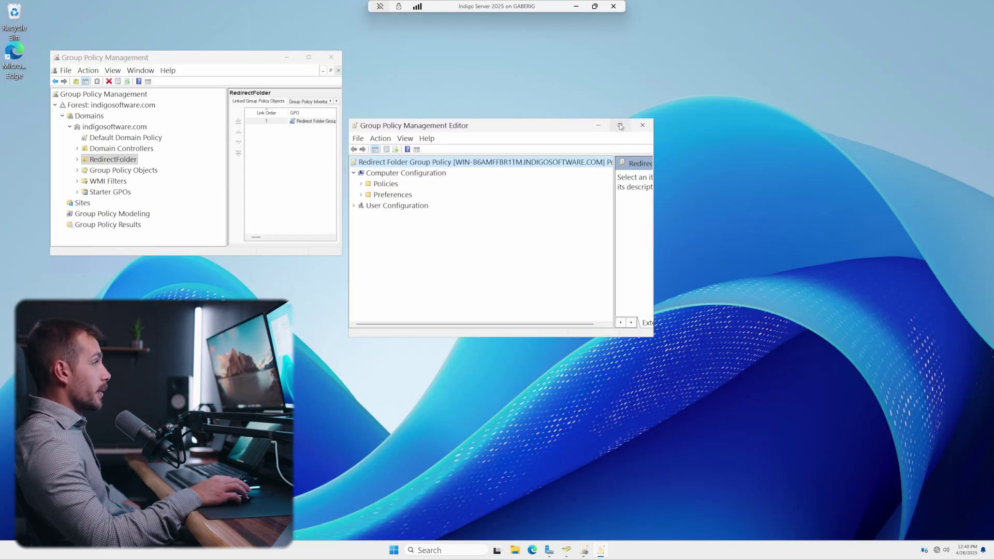
Step: Expand User Configuration > Policies > Windows Settings > Folder Redirection and bring up the Desktop folder's actions
left_click(620, 124)
left_click(5, 84)
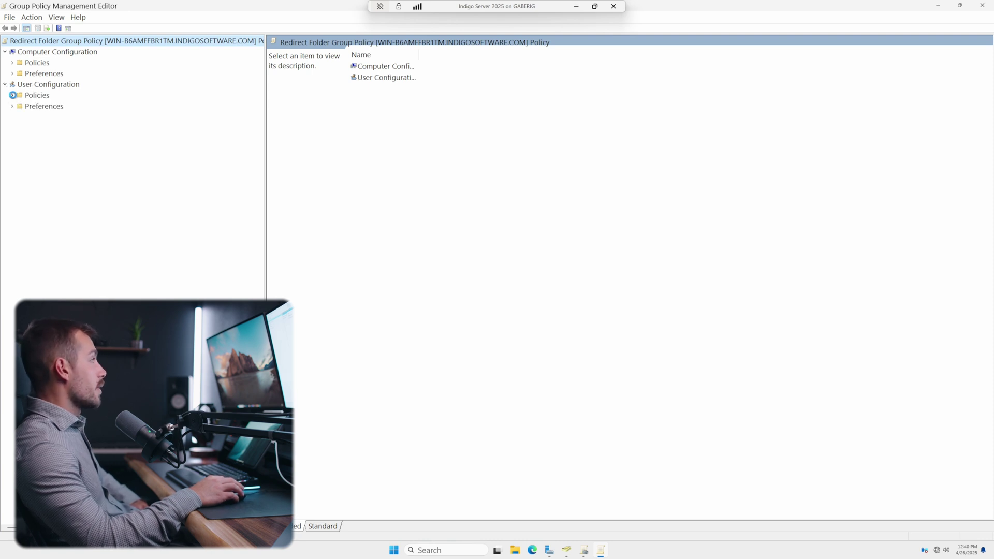
left_click(12, 95)
left_click(19, 117)
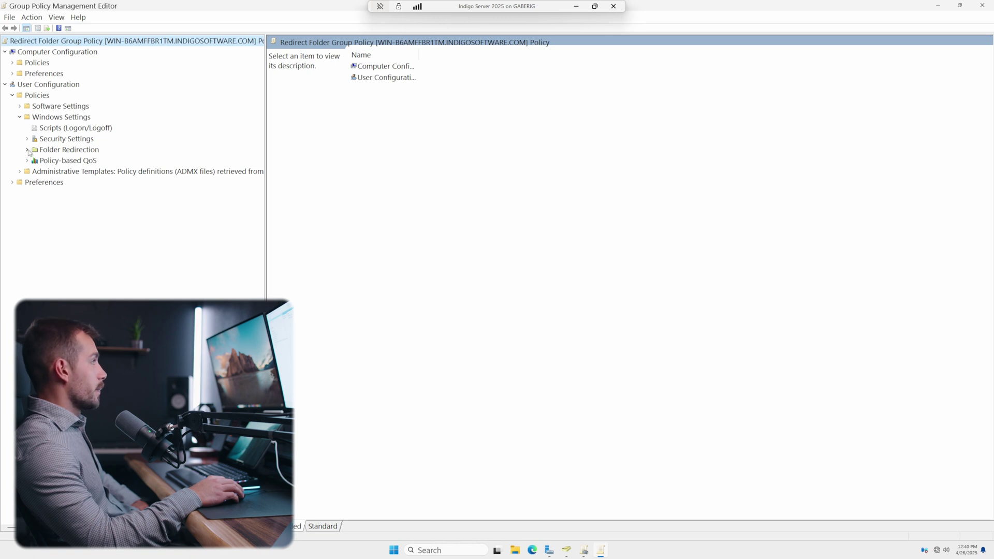
left_click(27, 150)
left_click(71, 172)
right_click(46, 174)
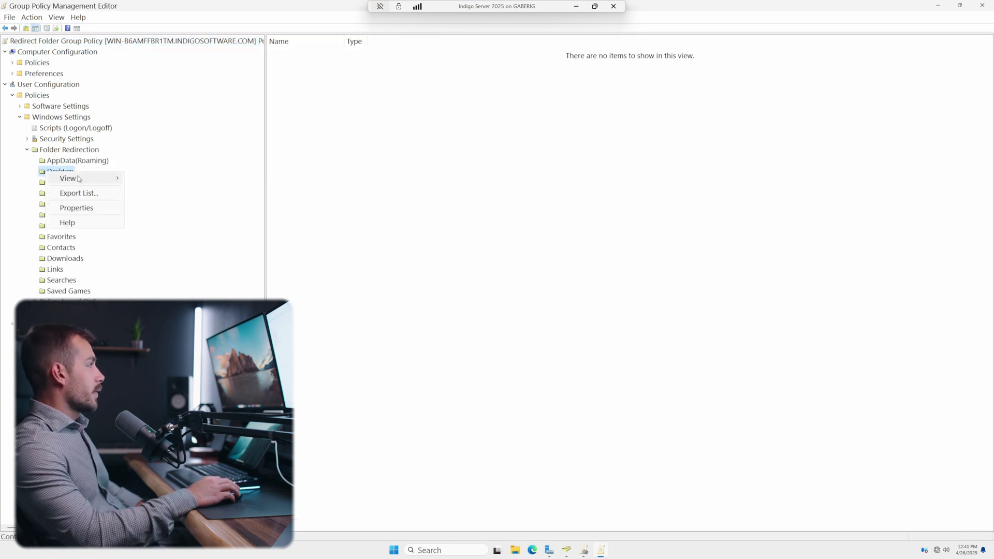
Step: Set Desktop to Basic redirection, a folder for each user under the pasted RedirectFolder$ root path, and apply
left_click(75, 206)
left_click(505, 230)
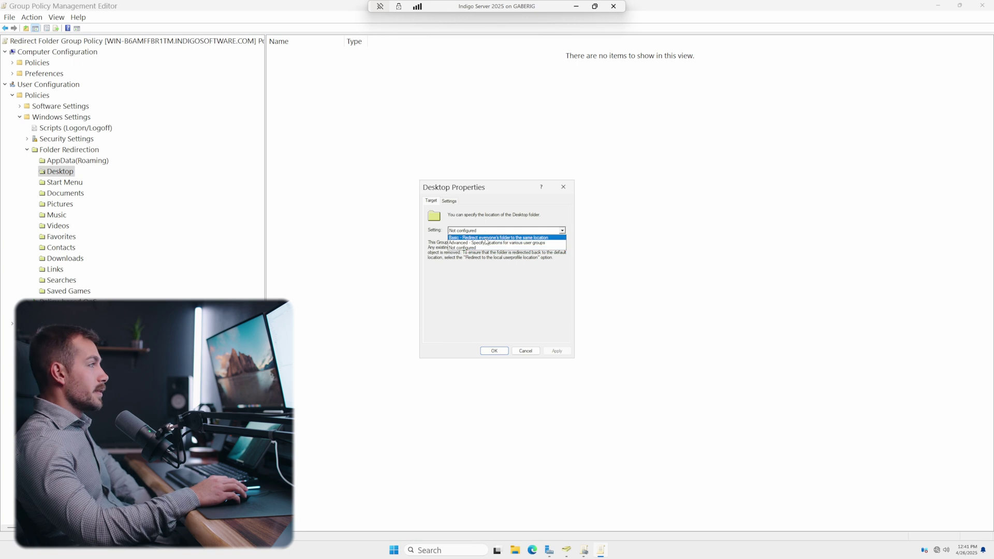
left_click(486, 238)
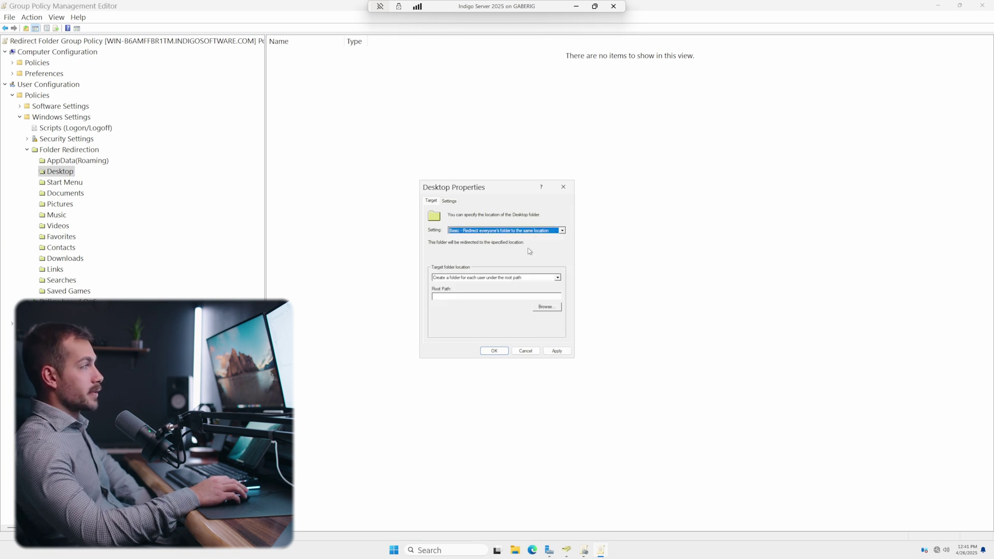
left_click(549, 278)
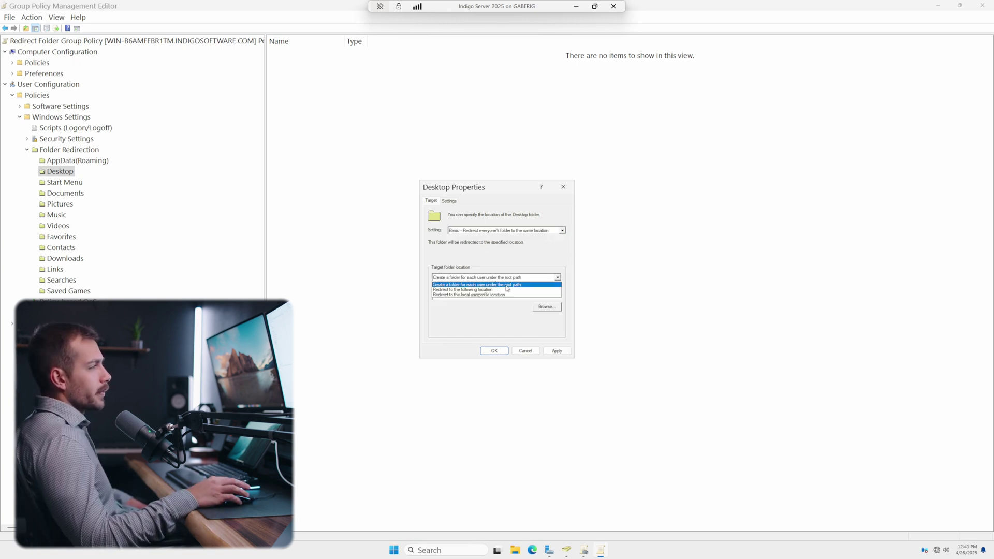
left_click(505, 285)
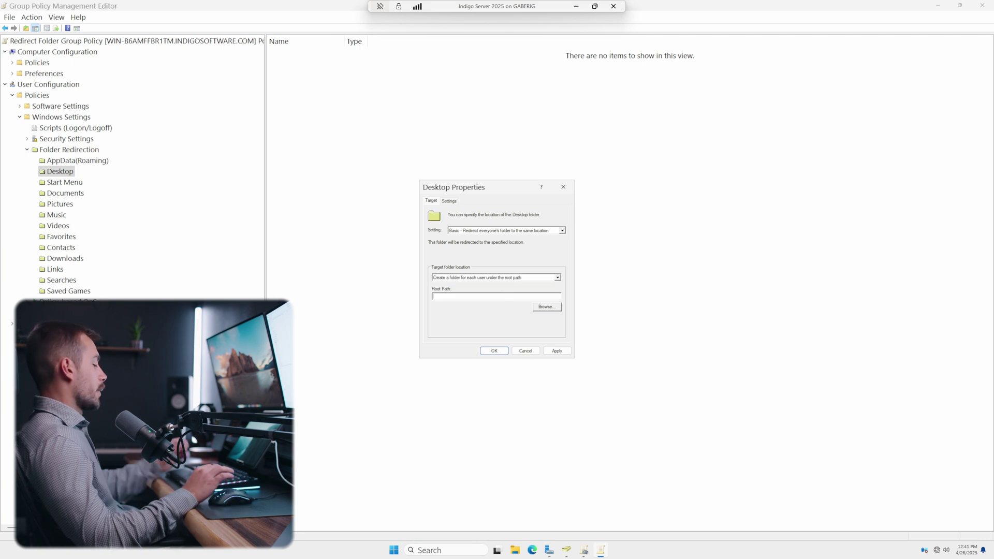
type("\\\\WIN-B6AMFFBR1TM.indigosoftware.com\\RedirectFolder$")
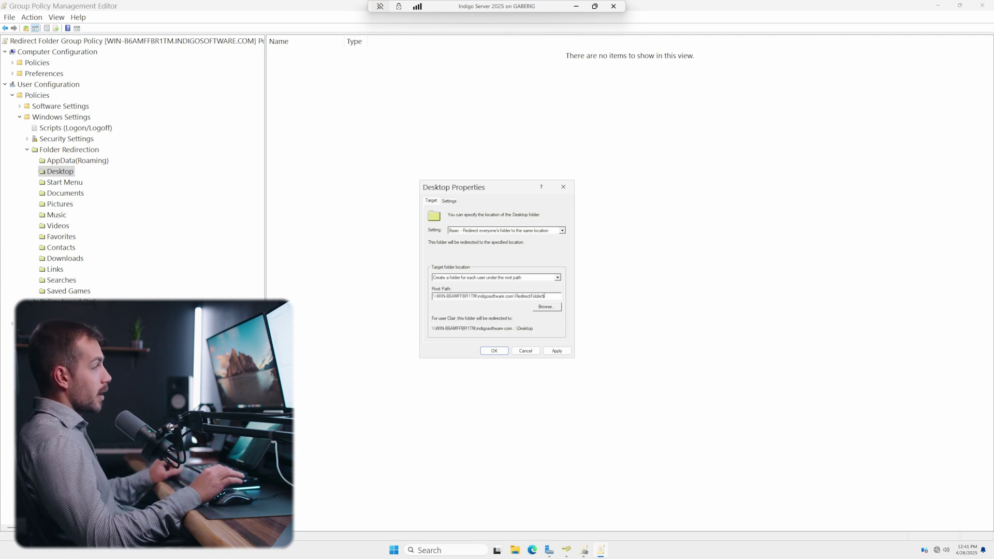
left_click(450, 201)
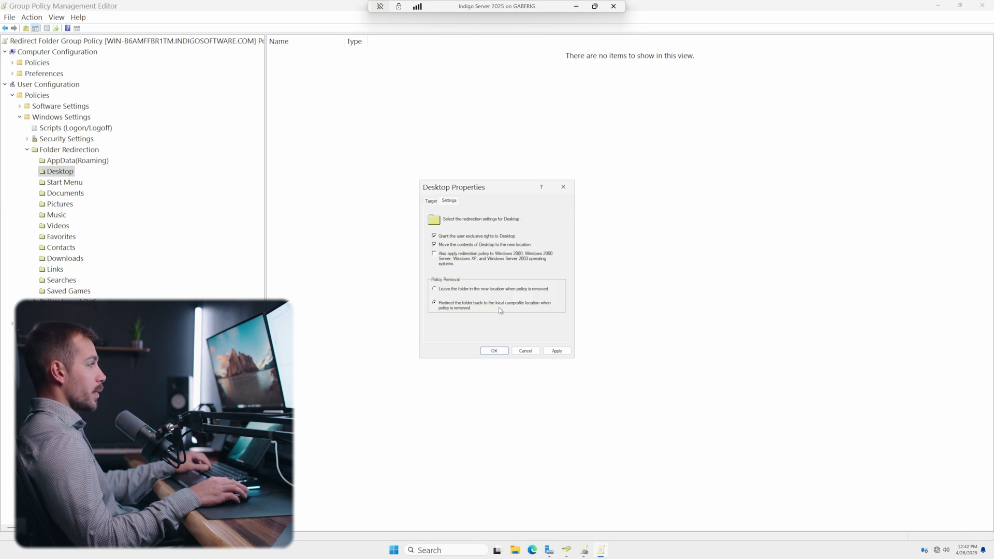
left_click(544, 351)
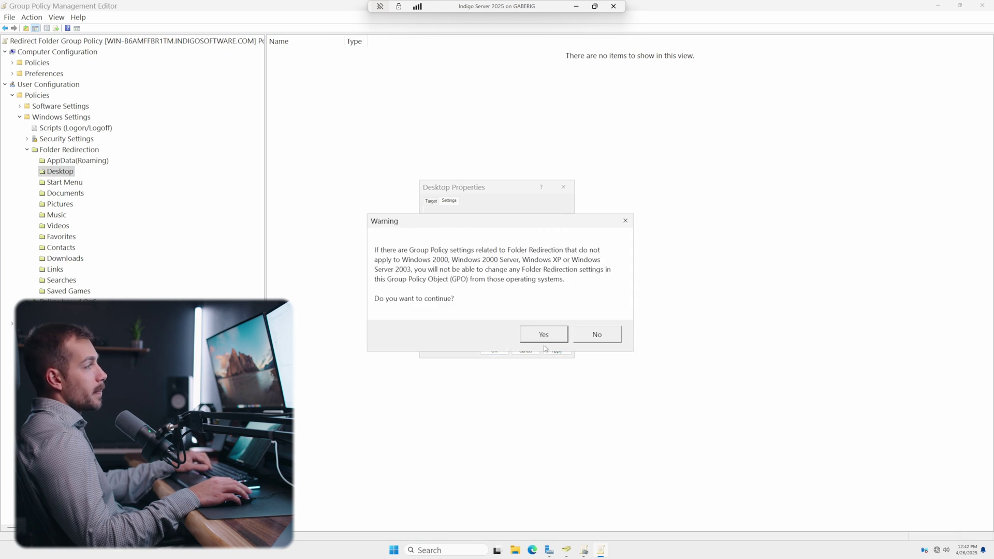
left_click(543, 336)
left_click(494, 351)
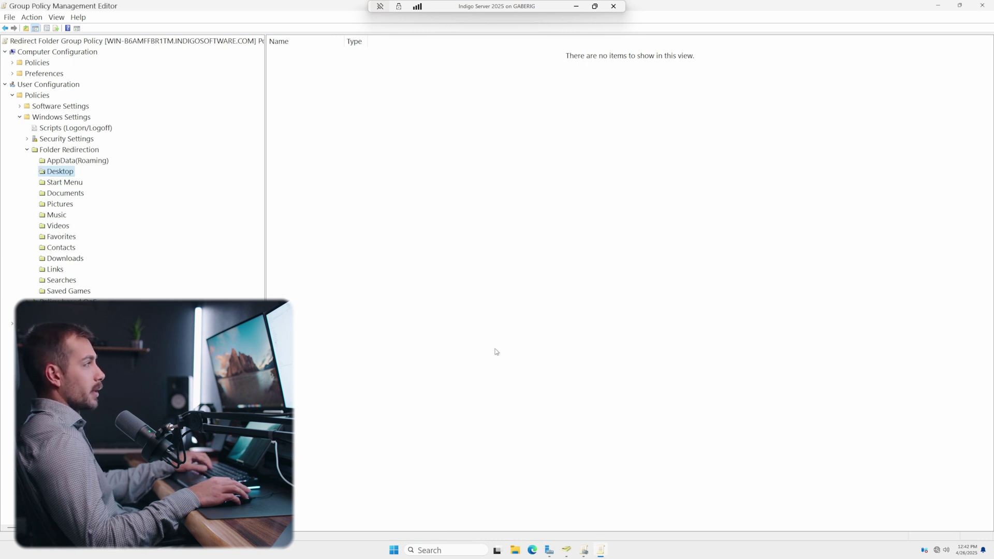
Step: Set Documents to Basic redirection, a folder for each user under the pasted RedirectFolder$ root path
right_click(67, 195)
left_click(83, 201)
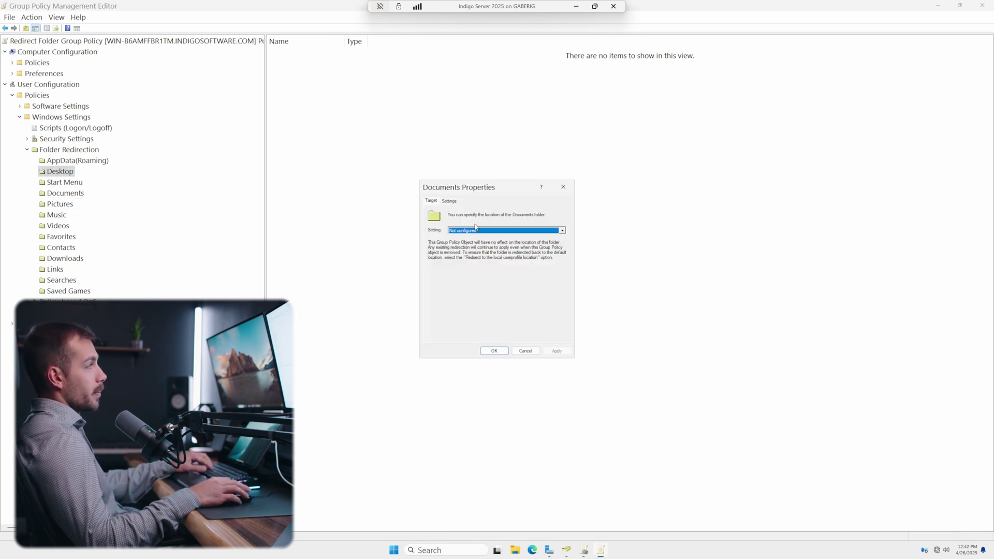
left_click(462, 231)
left_click(466, 241)
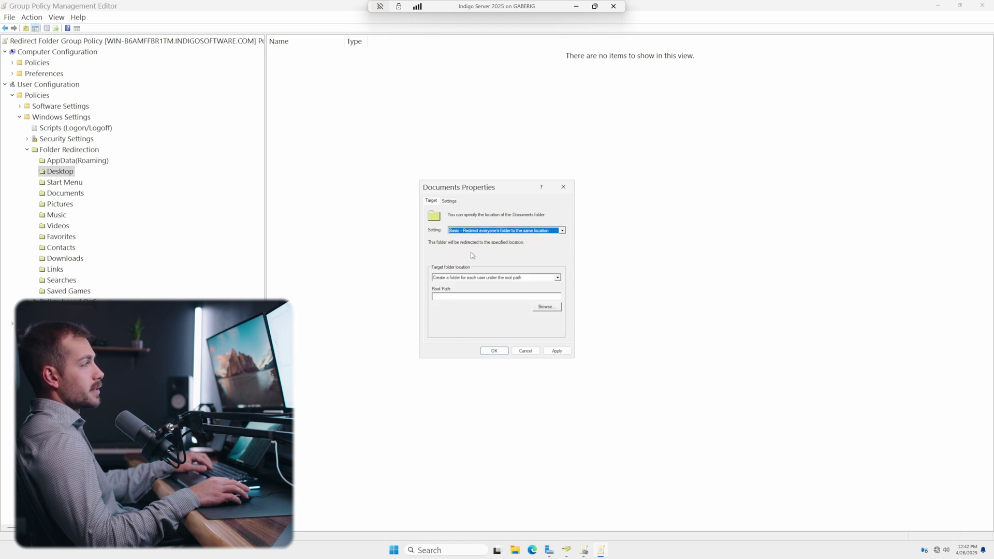
left_click(518, 278)
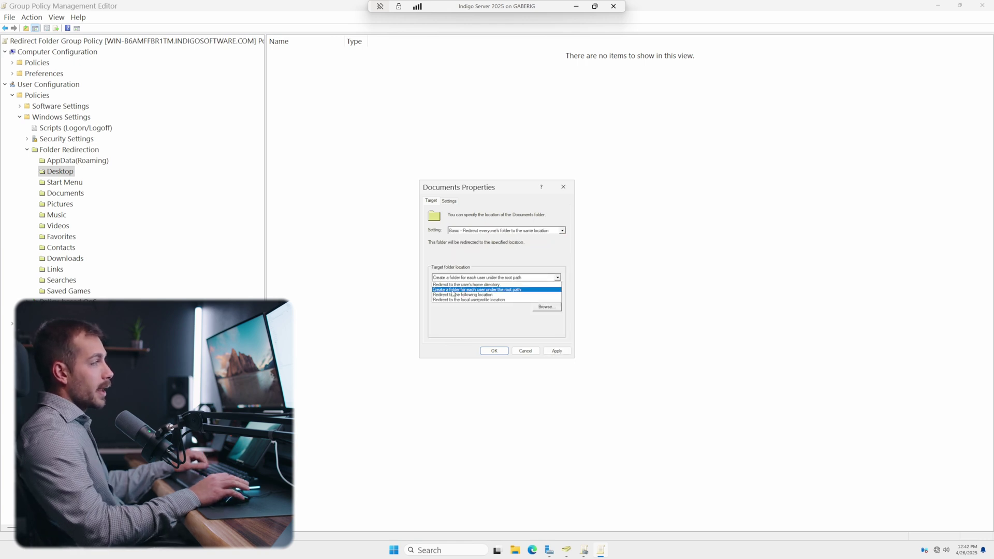
left_click(453, 290)
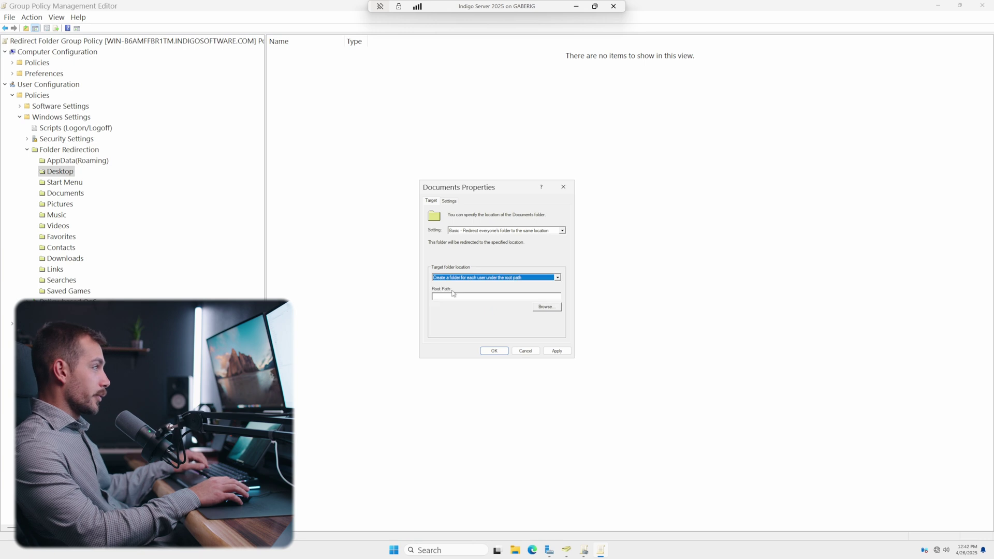
key("ctrl+v")
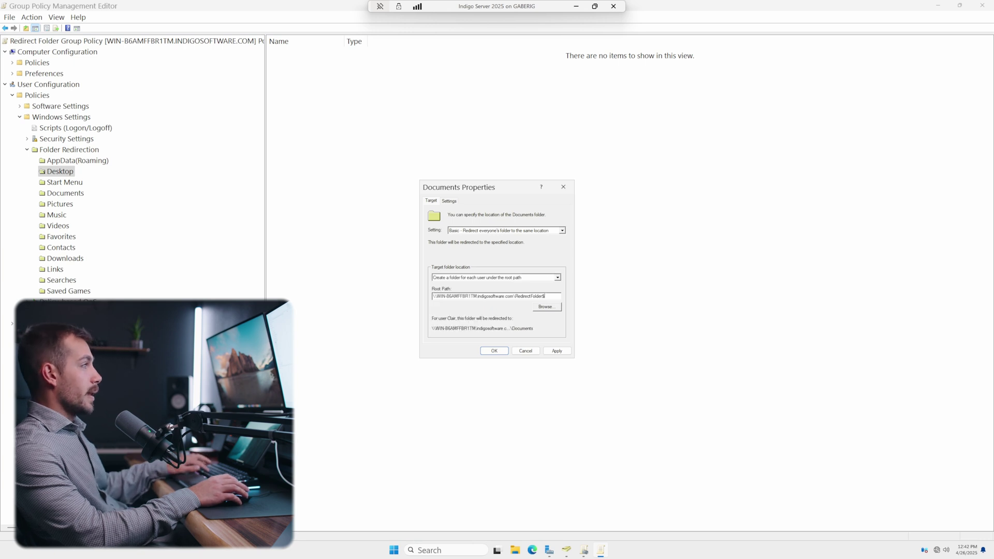
left_click(557, 351)
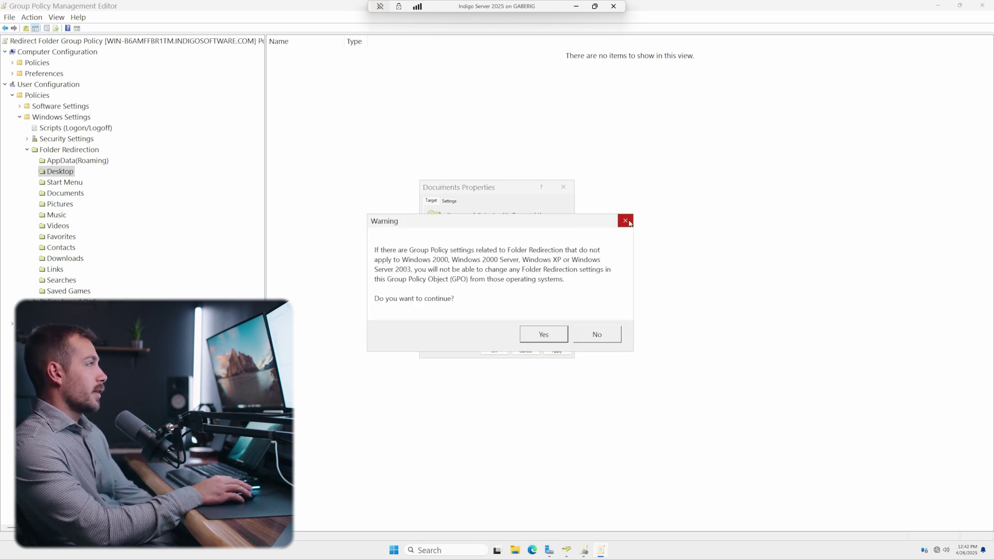
left_click(592, 333)
Step: Review the Documents Settings, reapply and confirm the warning, then close the policy editor
left_click(449, 201)
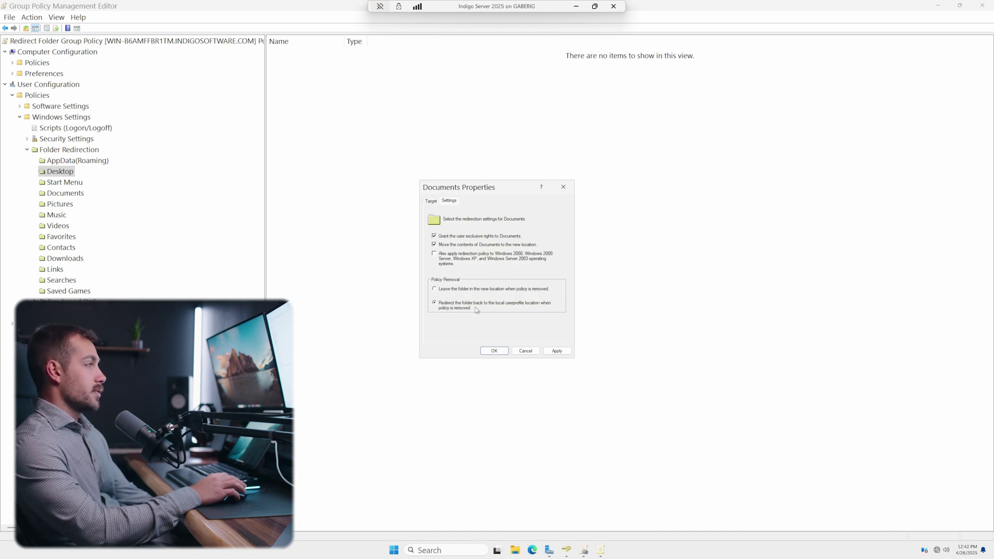
key("ctrl+shift+Tab")
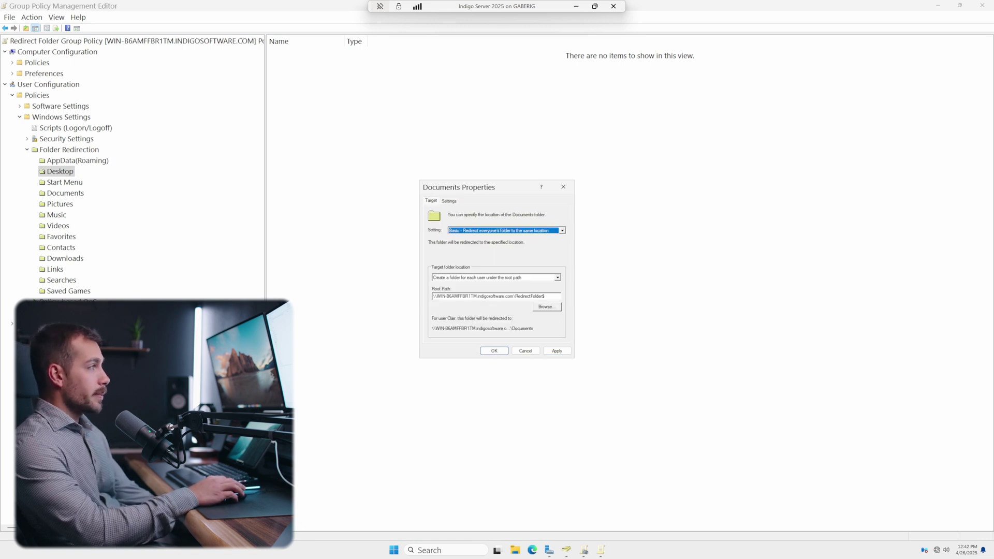
left_click(557, 351)
left_click(543, 334)
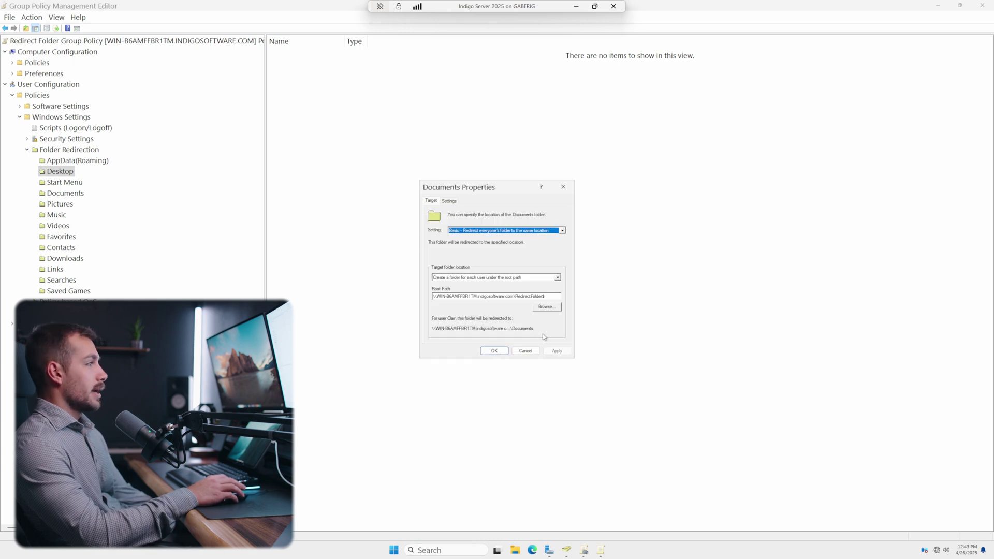
left_click(499, 350)
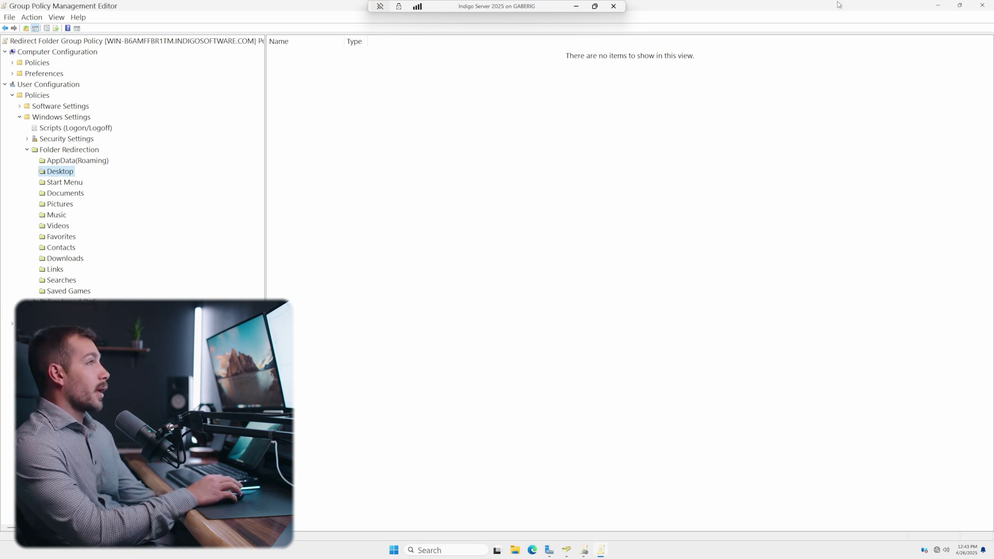
left_click(974, 7)
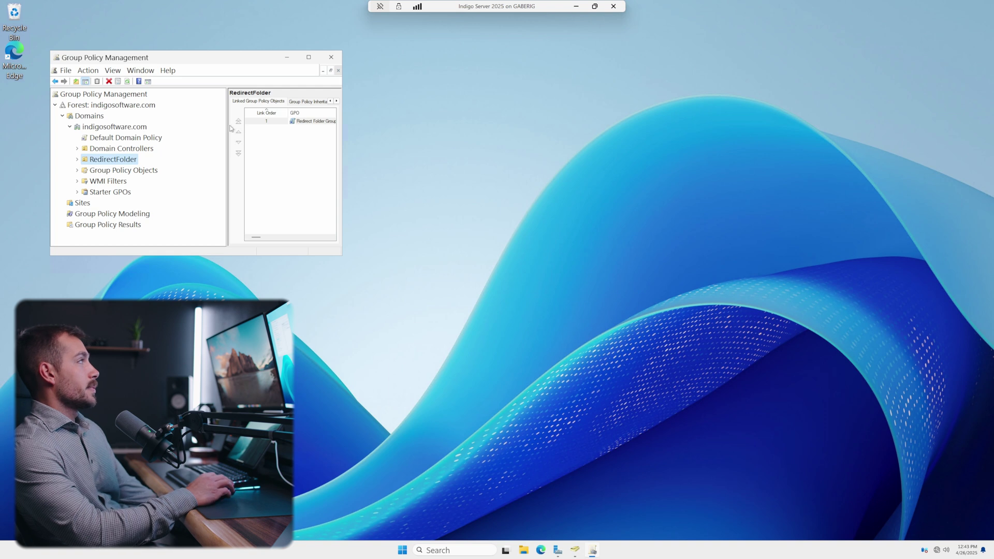
Step: Close Group Policy Management and start a new user in ADUC's RedirectFolder unit
left_click(325, 54)
left_click(584, 550)
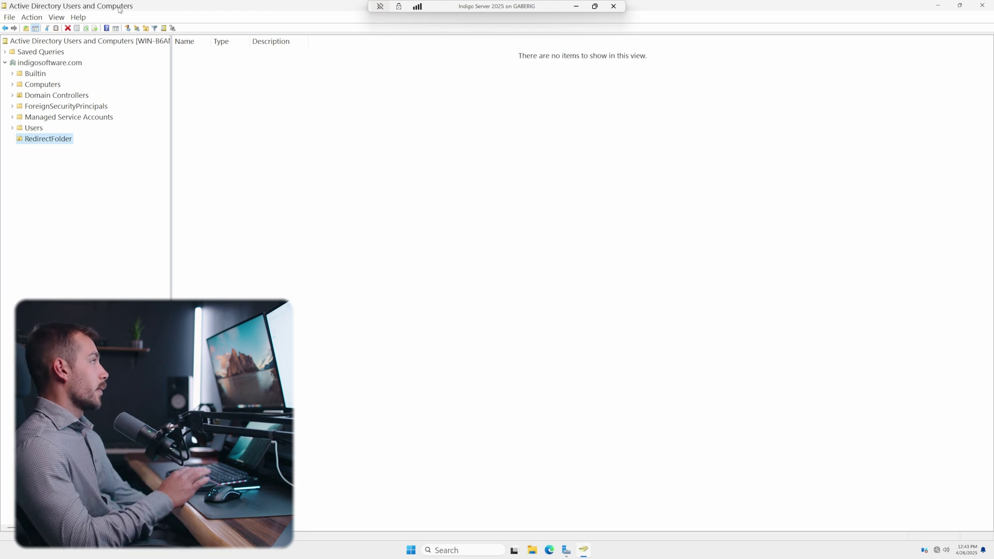
right_click(41, 139)
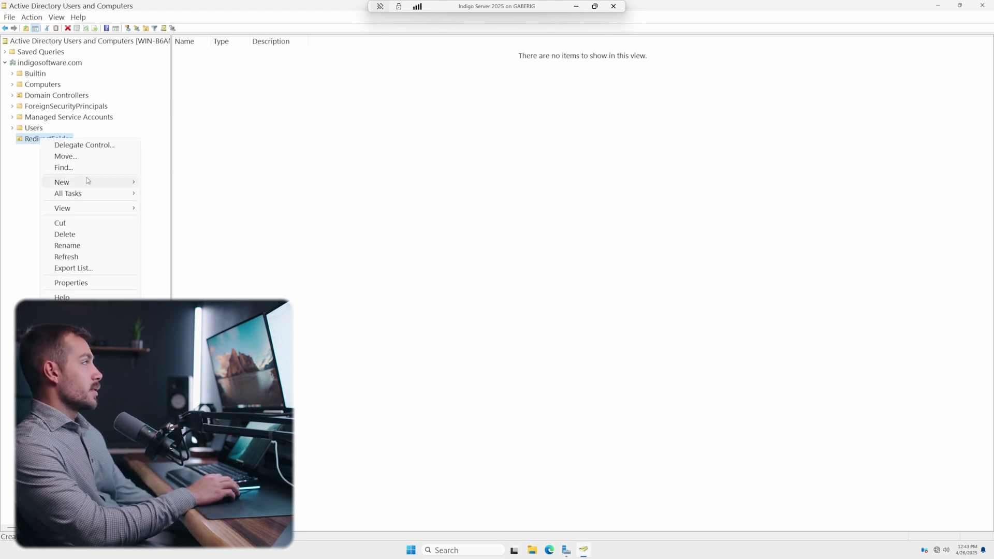
left_click(47, 137)
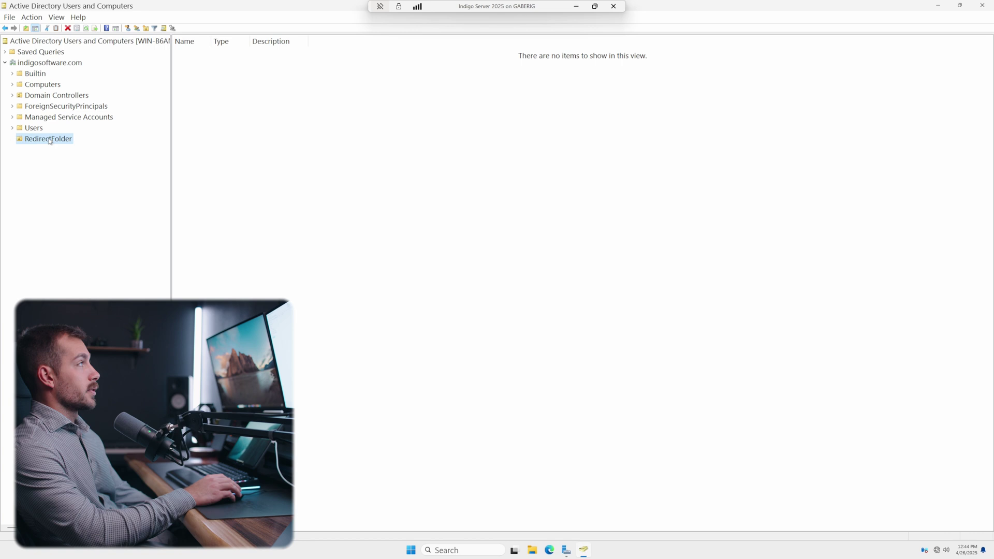
right_click(44, 146)
mouse_move(124, 192)
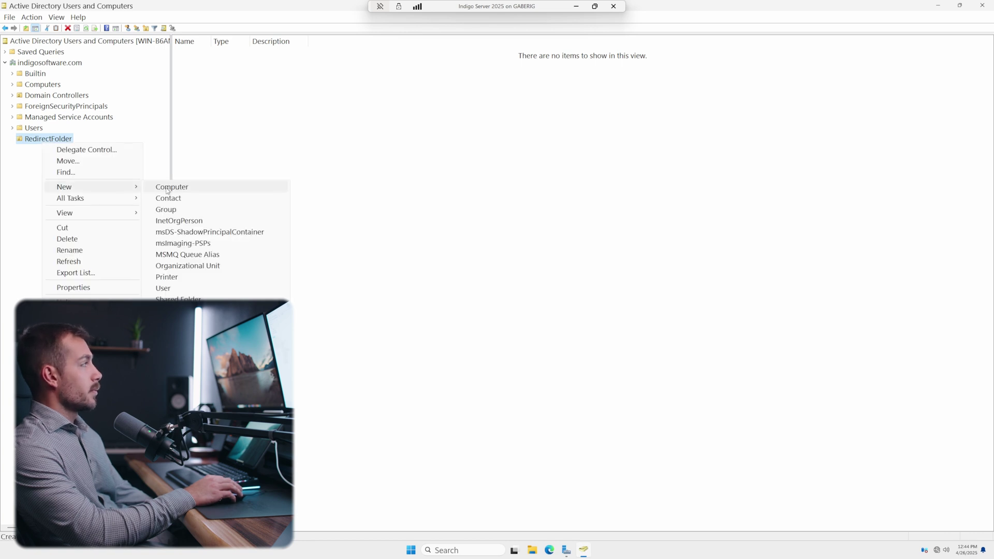
left_click(162, 287)
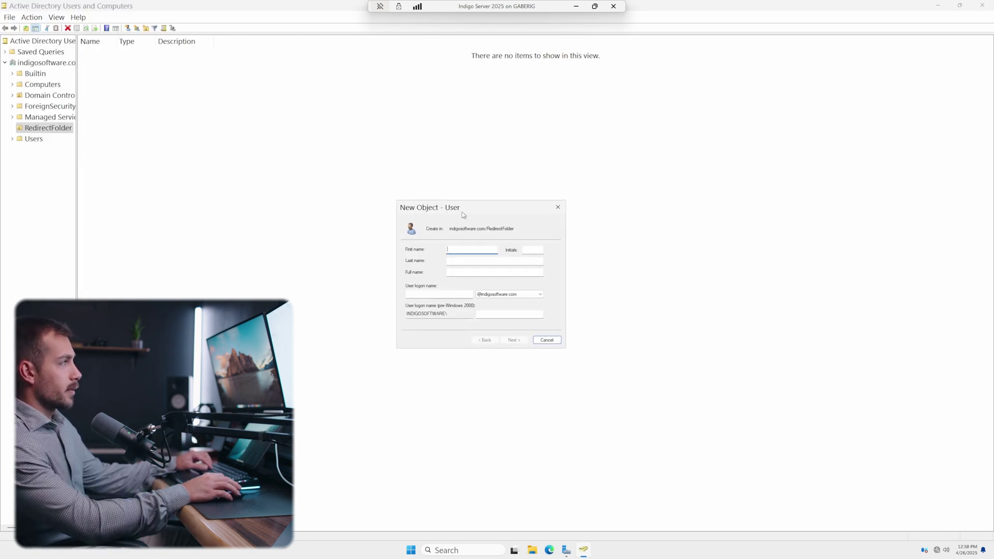
Step: Create the new user account with its first name, logon name and password
type("Gabe")
key("Tab")
key("Tab")
key("Tab")
key("Tab")
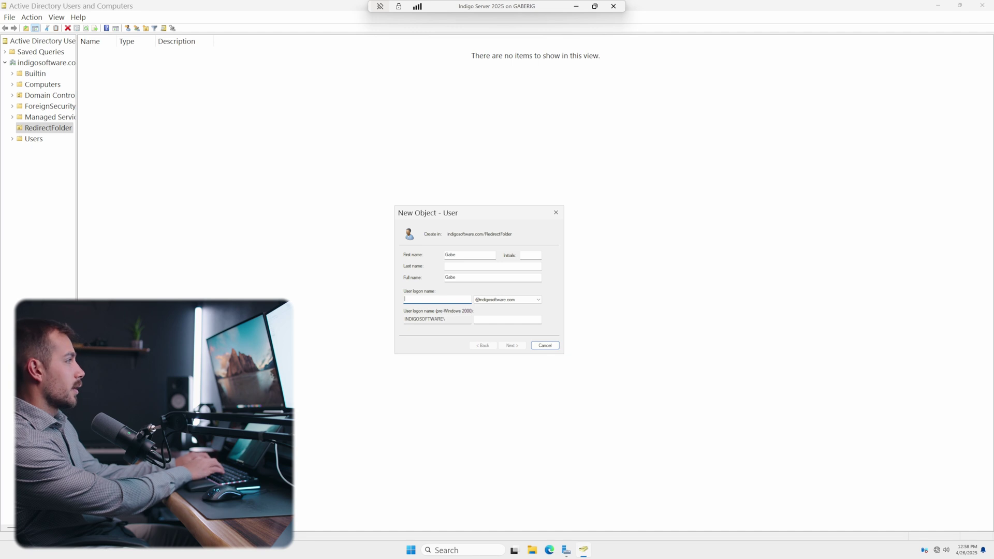
type("gabe")
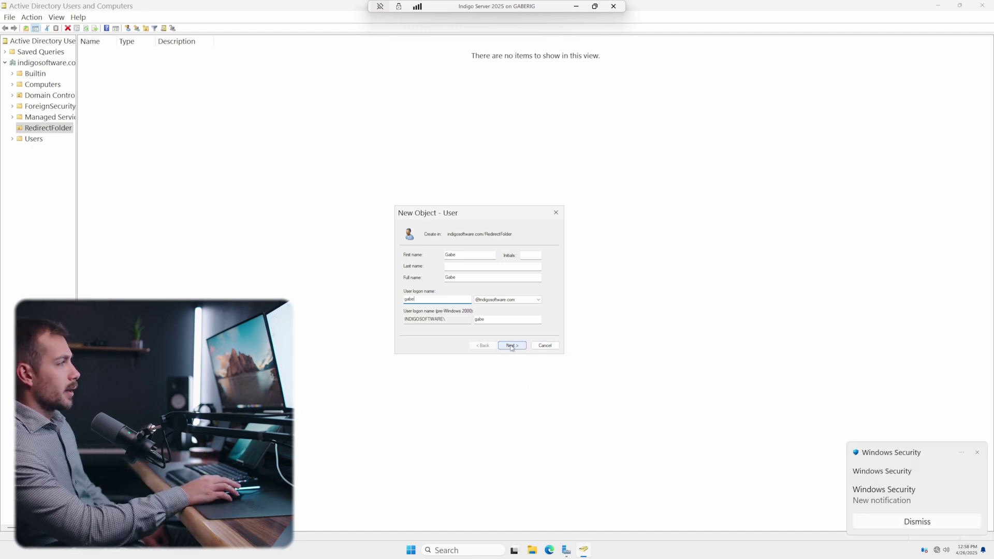
left_click(511, 346)
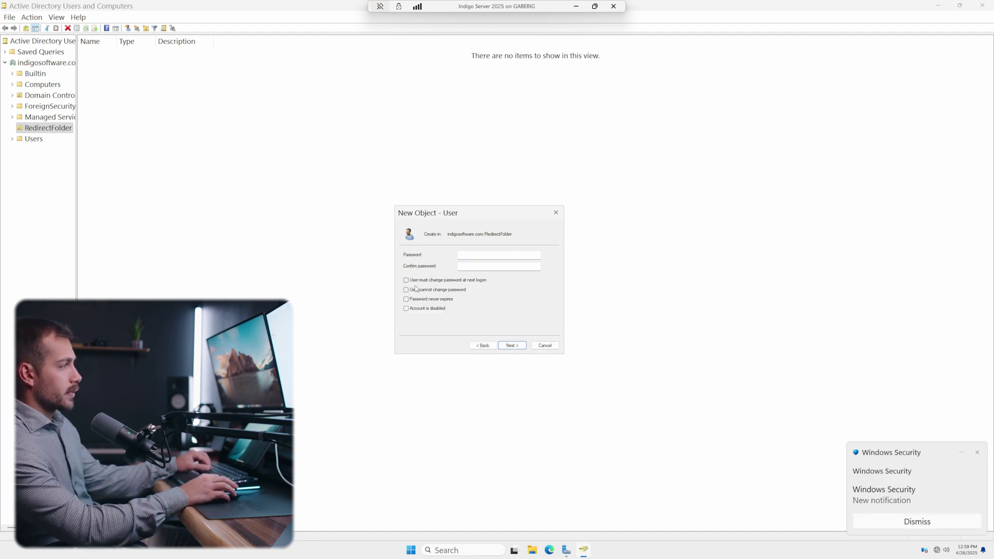
type("••••••••••")
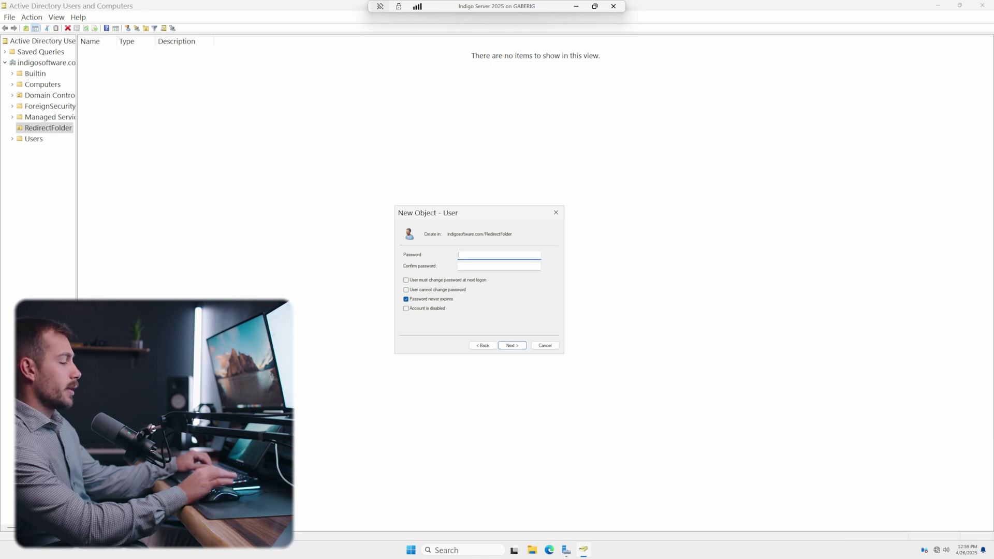
type("••")
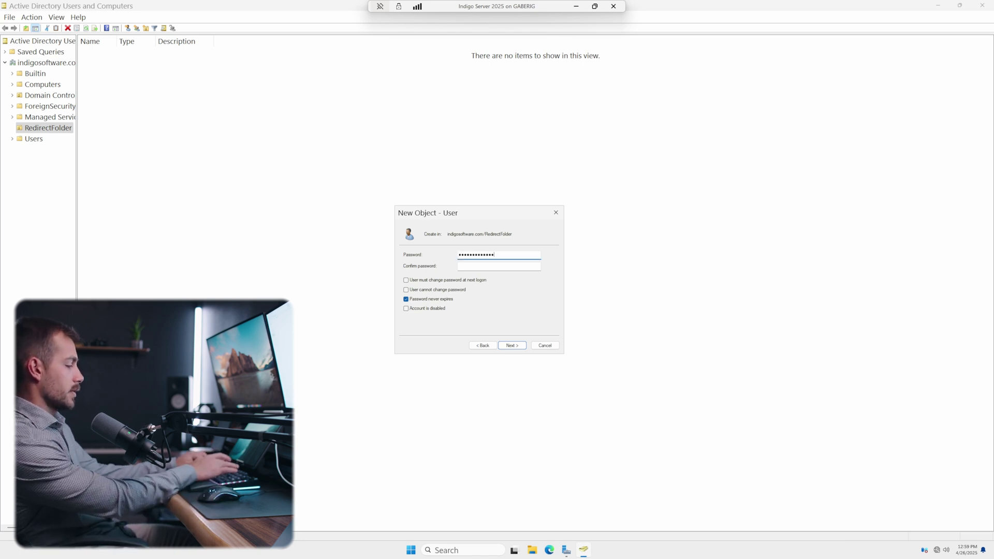
key("Tab")
type("•••••••••••••")
key("Return")
left_click(512, 345)
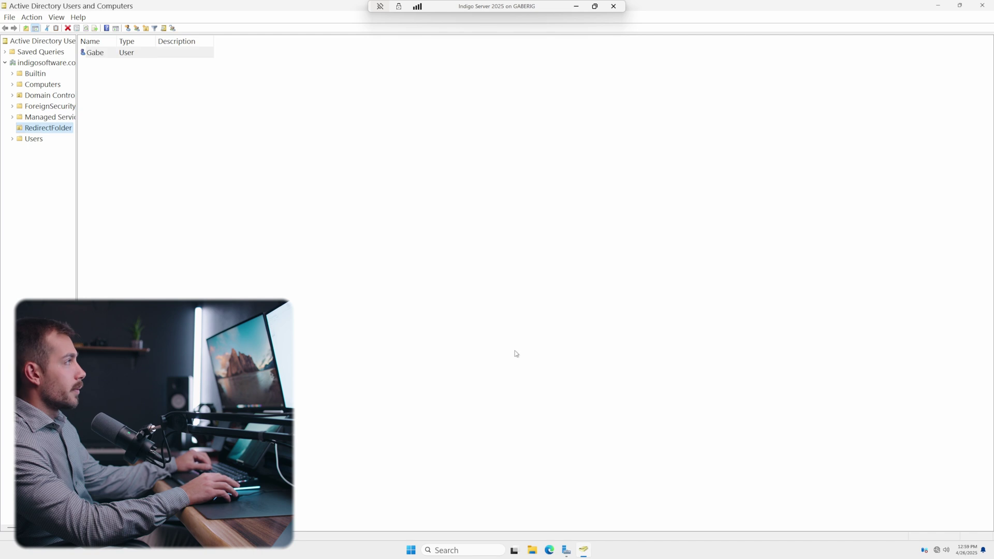
Step: Add the user to Redirection Group under Member Of, apply, and minimise the console
double_click(101, 54)
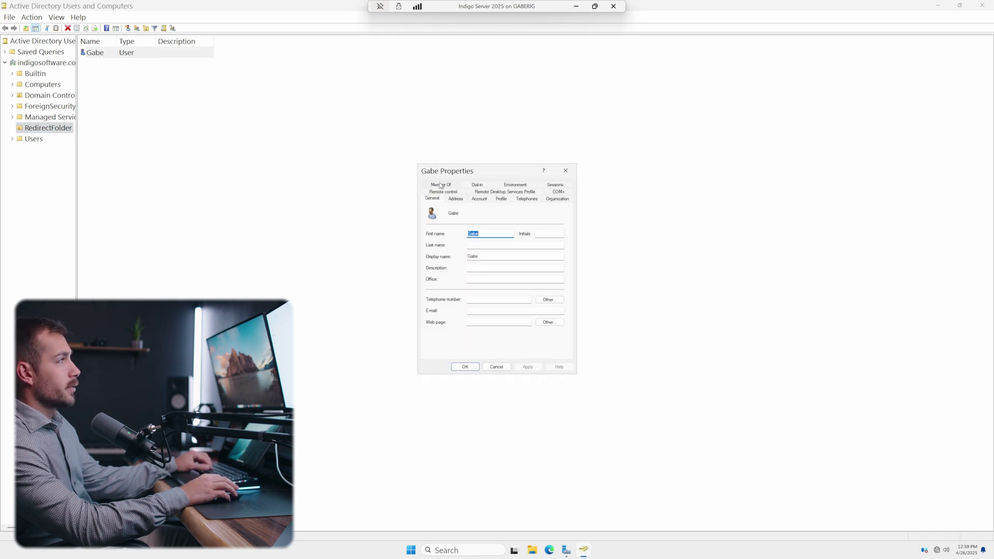
left_click(440, 185)
left_click(438, 292)
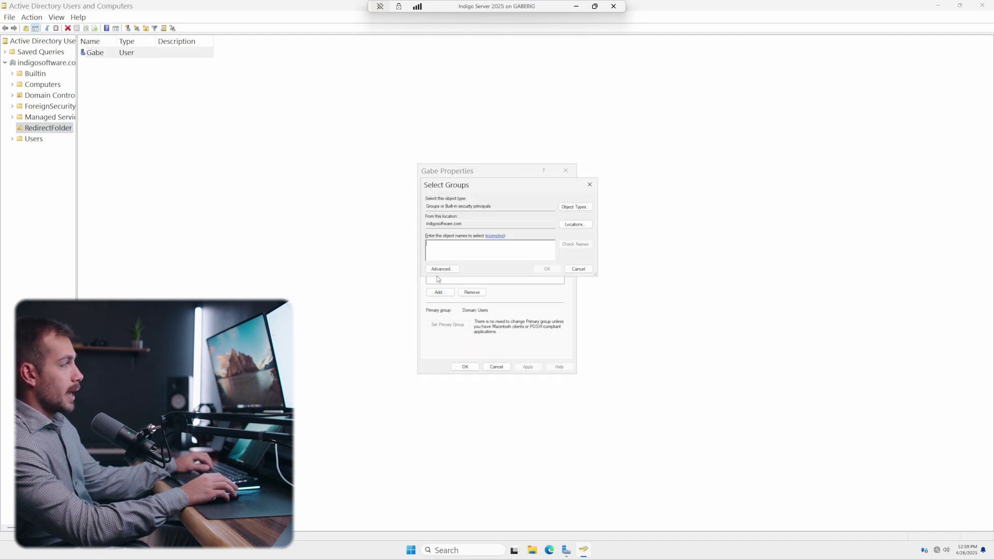
type("red")
left_click(572, 248)
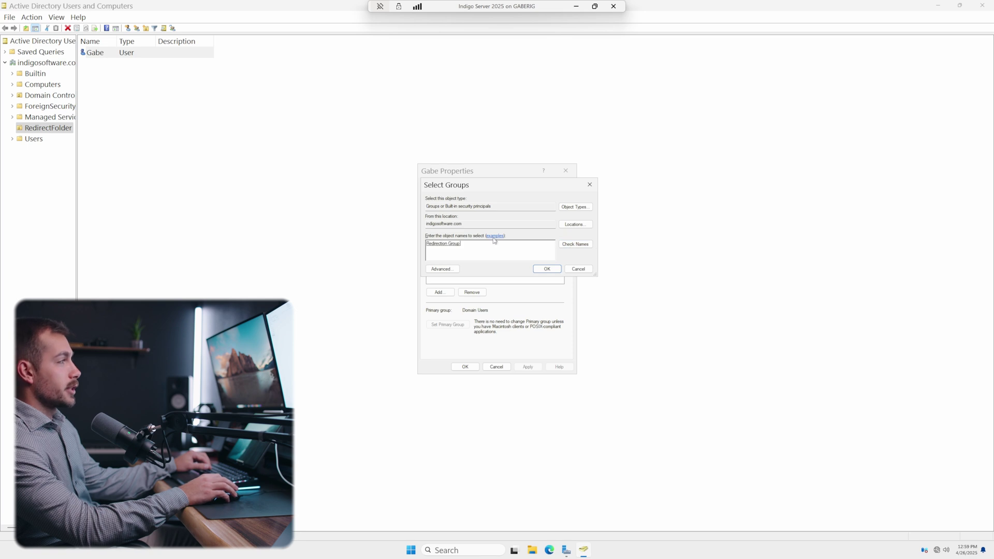
left_click(541, 269)
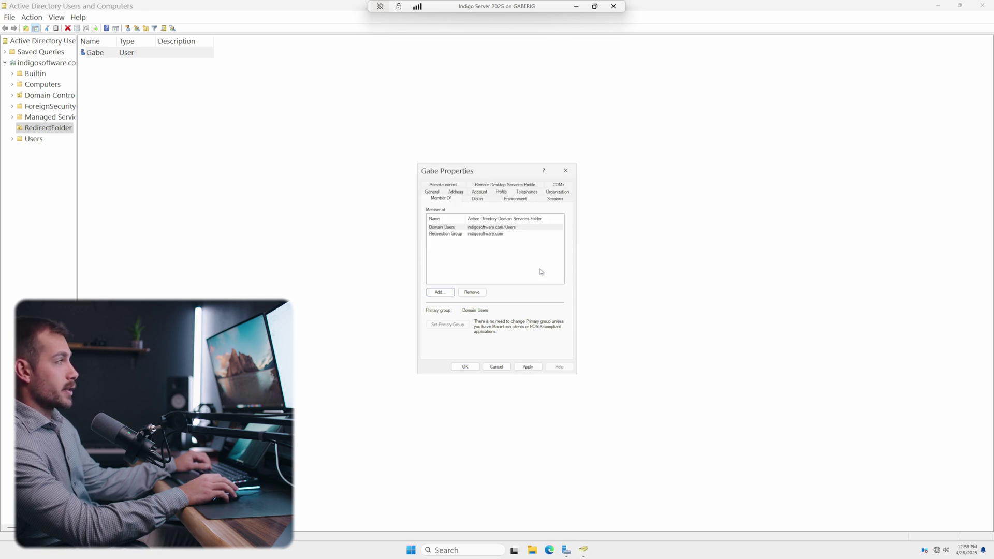
left_click(525, 367)
left_click(465, 367)
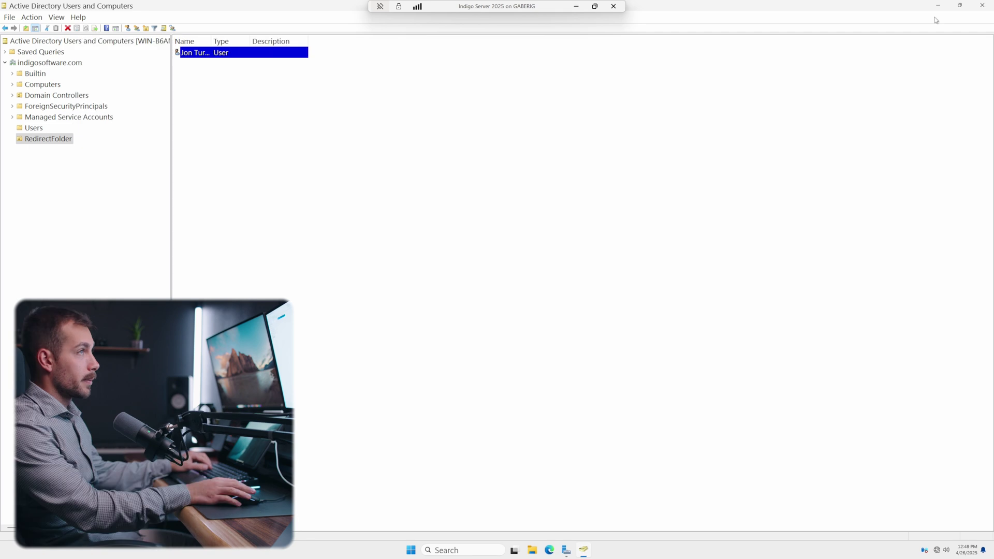
left_click(938, 5)
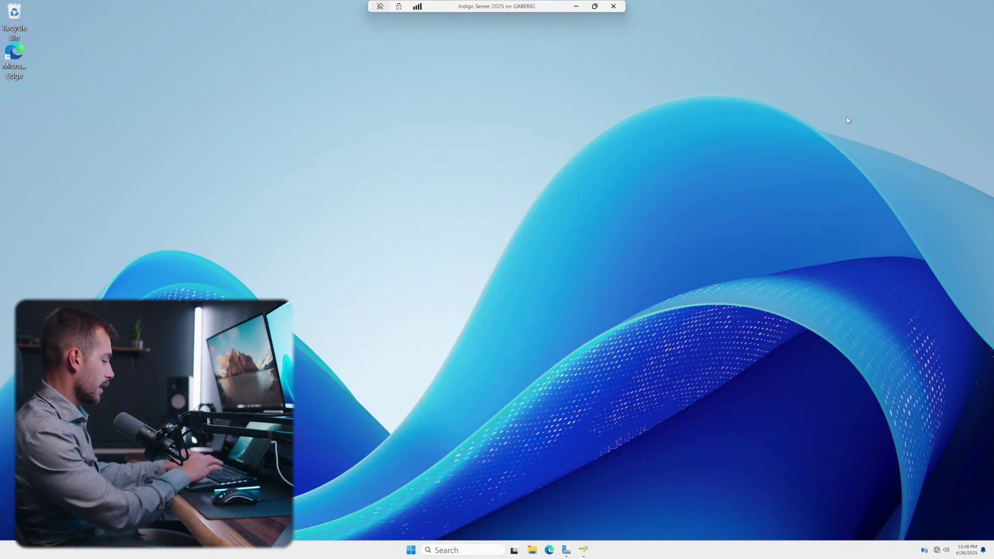
Step: Run gpupdate /force in an administrator Command Prompt
key("super")
type("cmd")
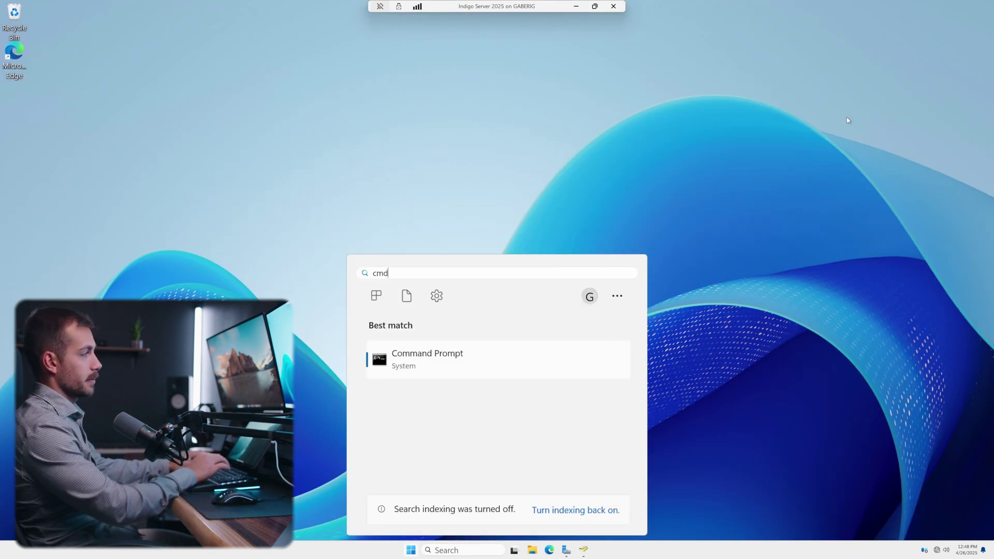
right_click(425, 367)
left_click(474, 389)
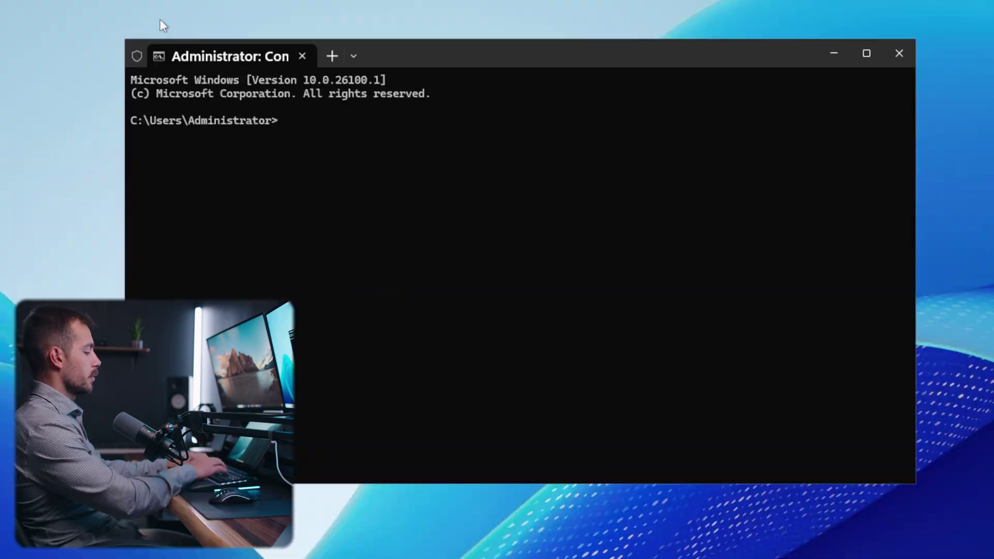
type("gpupdate")
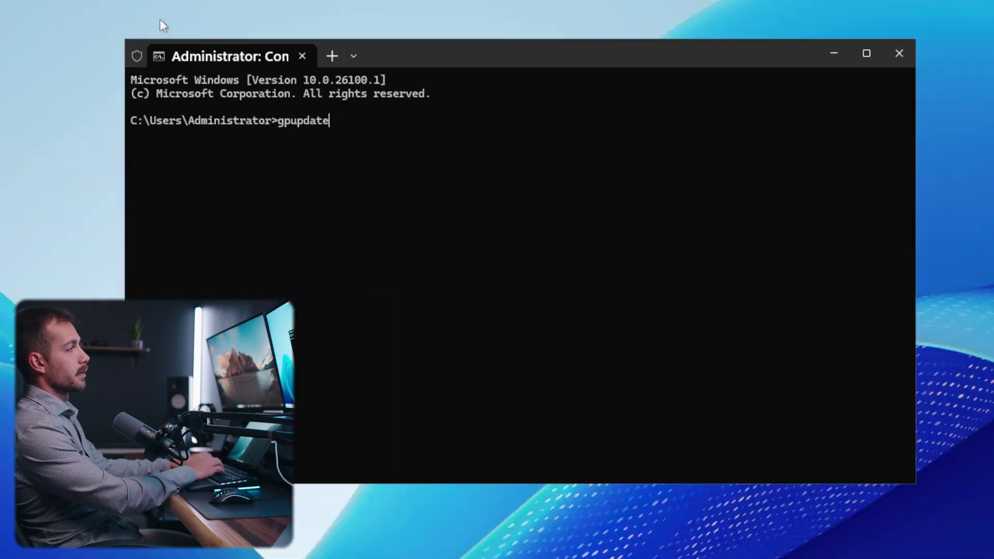
type(" /force")
key("Return")
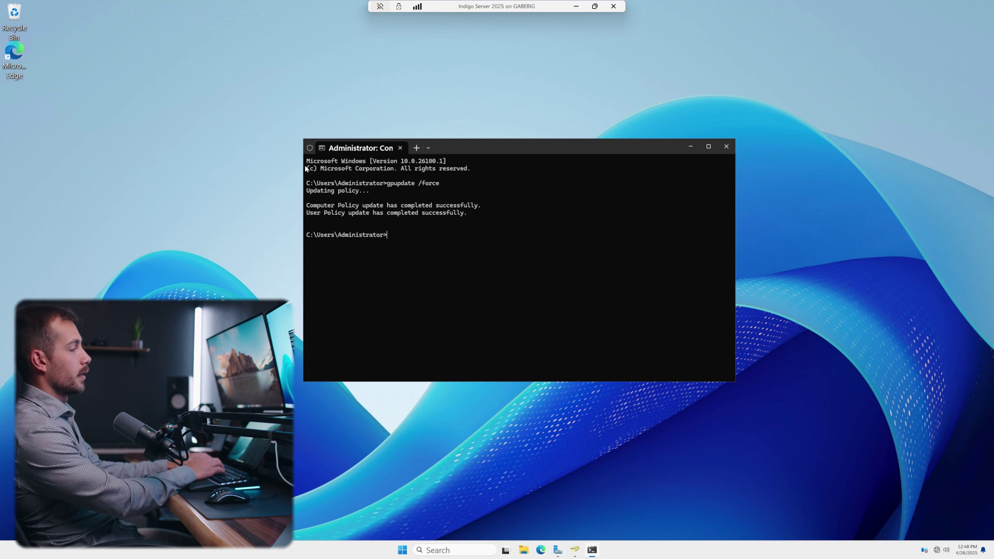
type("exi")
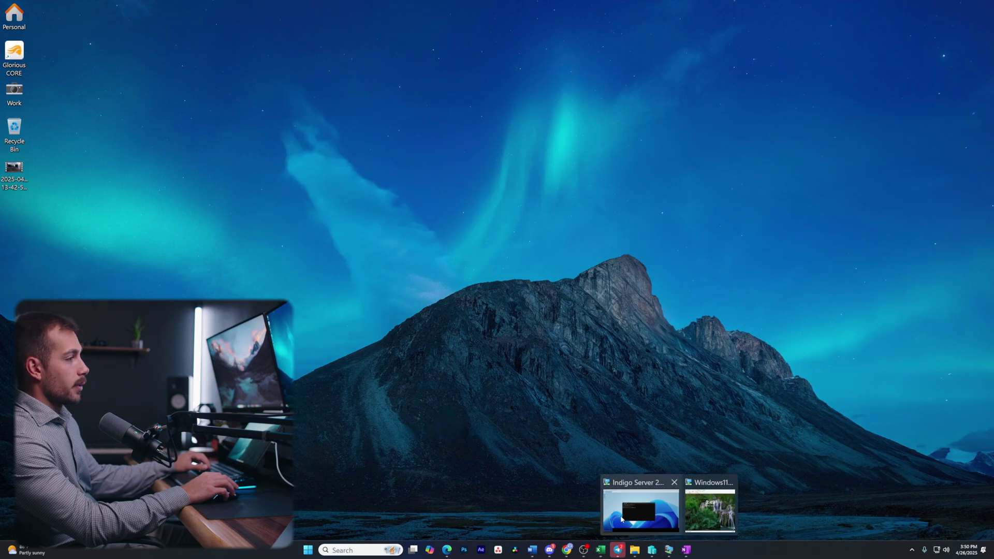
left_click(706, 506)
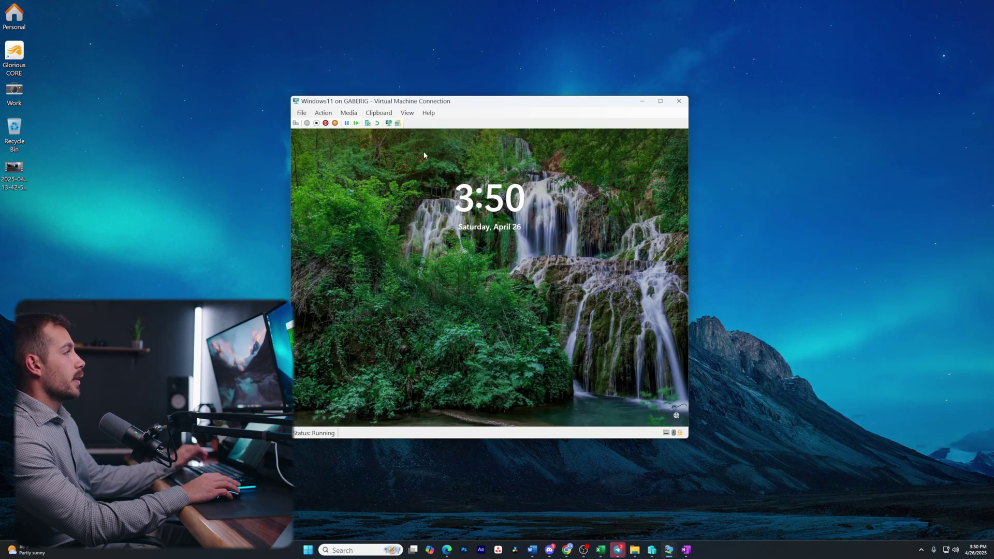
Step: Sign in to the Windows11 VM under Other user with the domain username and password
left_click(448, 209)
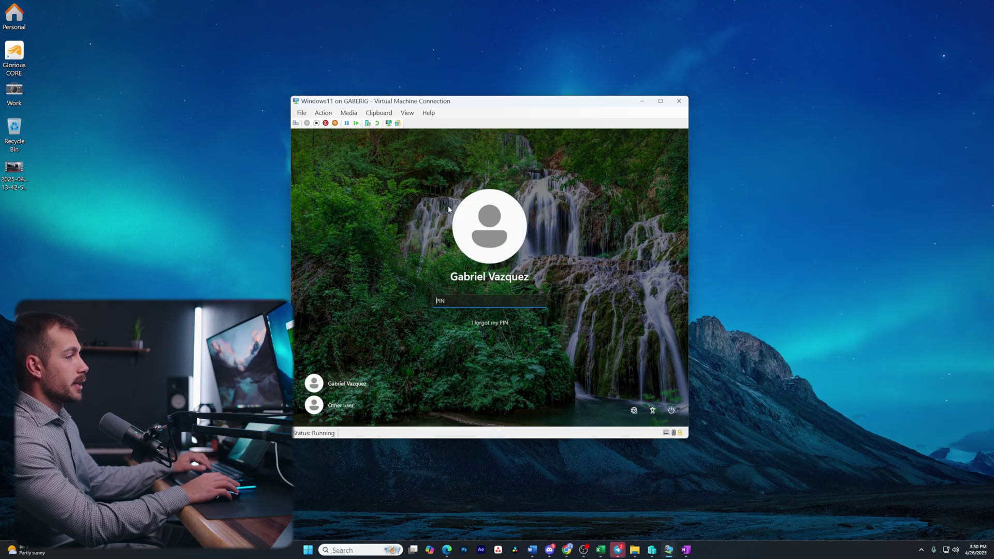
left_click(342, 406)
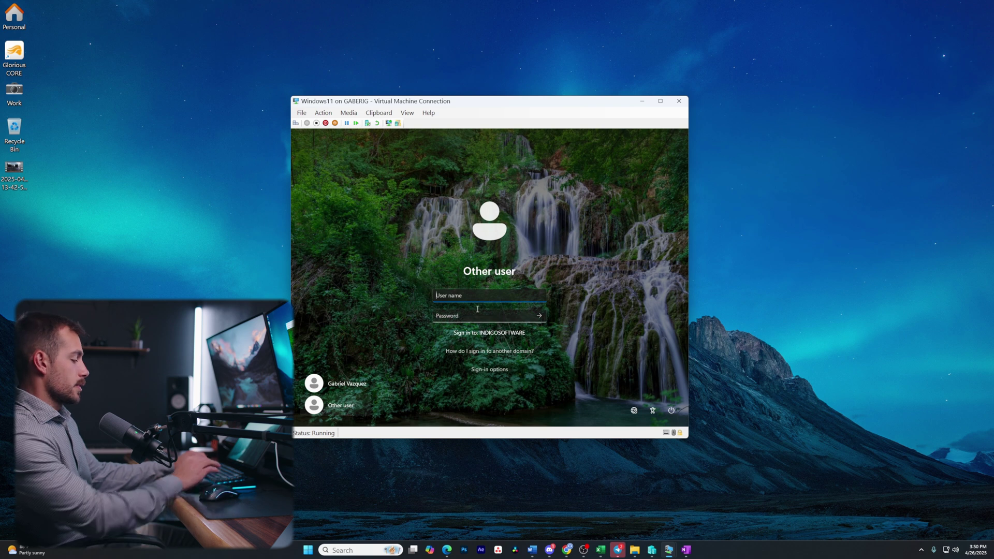
type("gabe")
key("Tab")
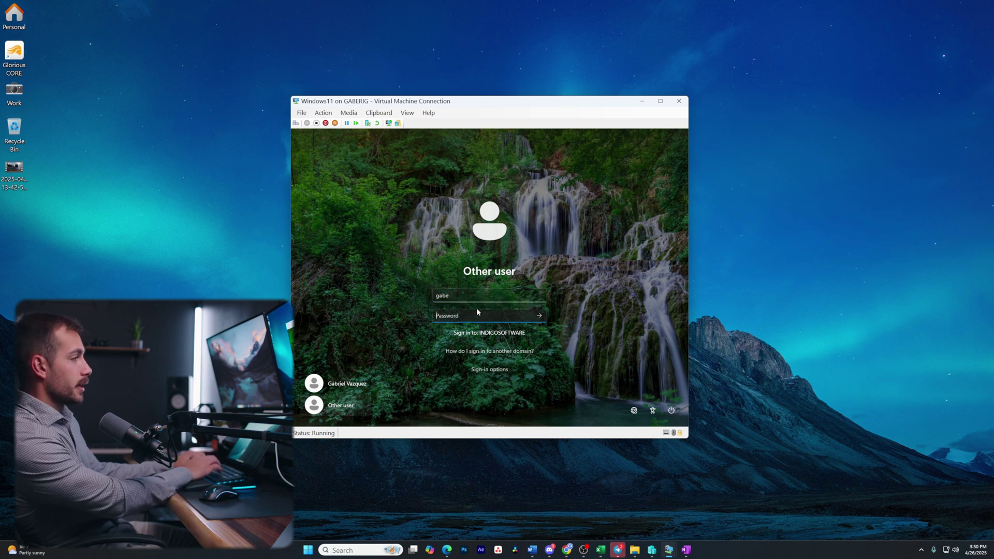
type("••")
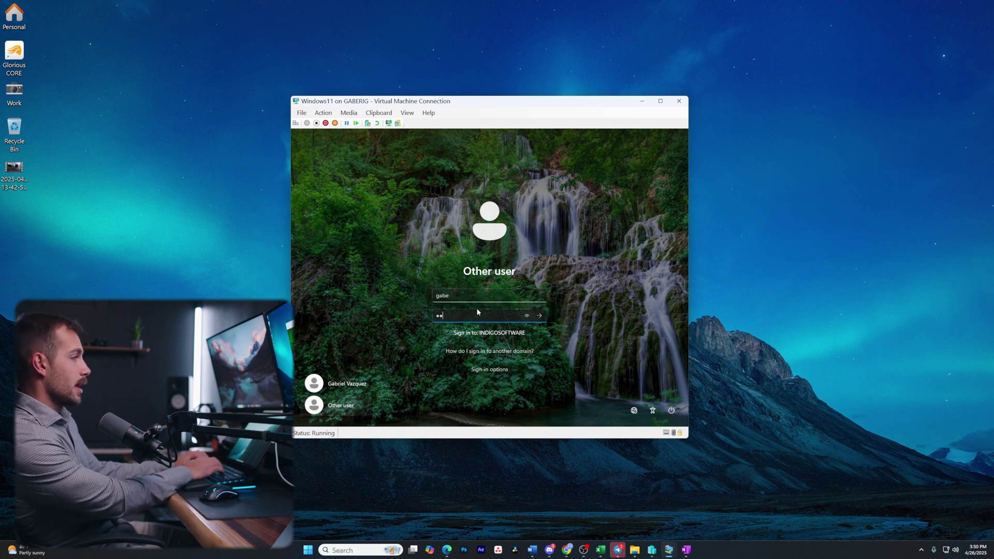
type("••••••••")
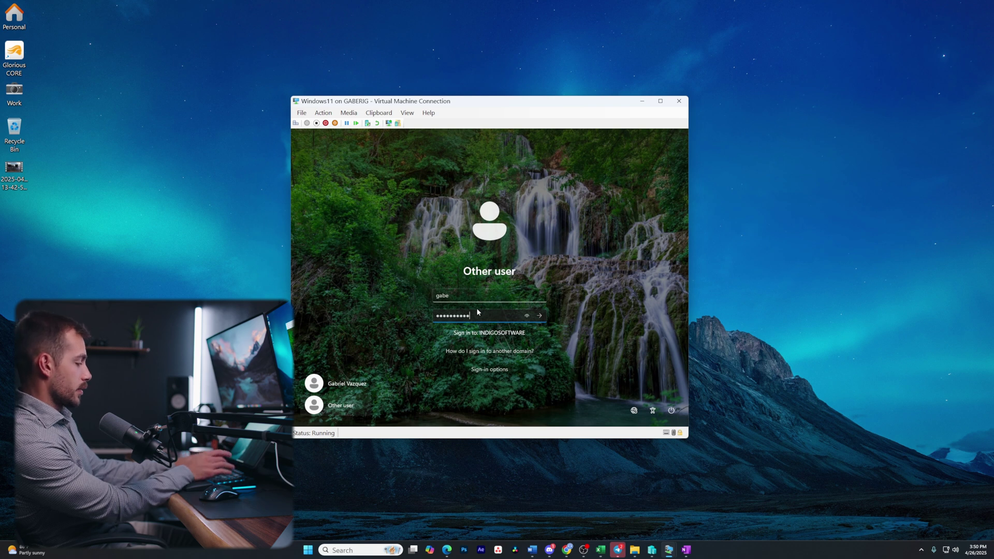
key("Return")
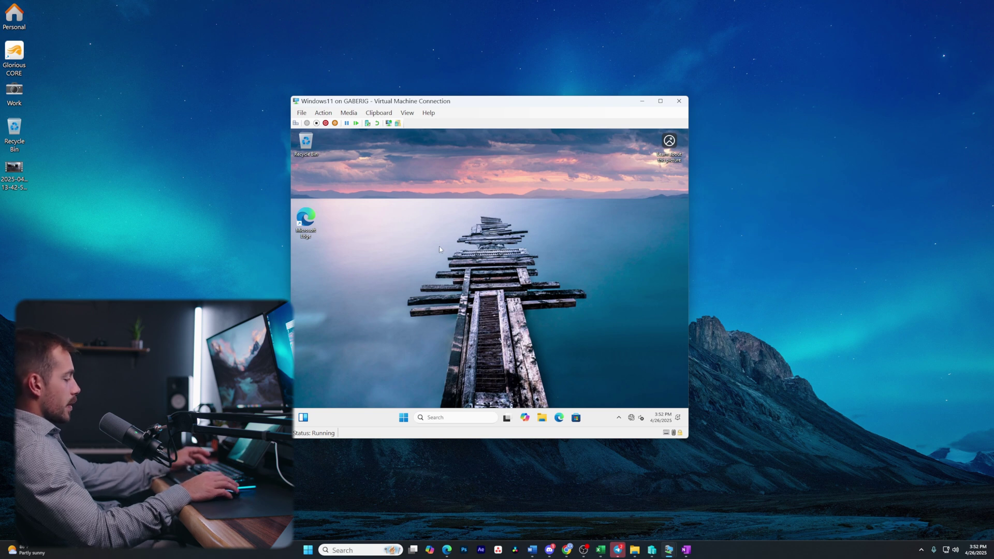
Step: Check in File Explorer that the user's Desktop and Documents folders are empty
key("super")
key("super")
key("super+e")
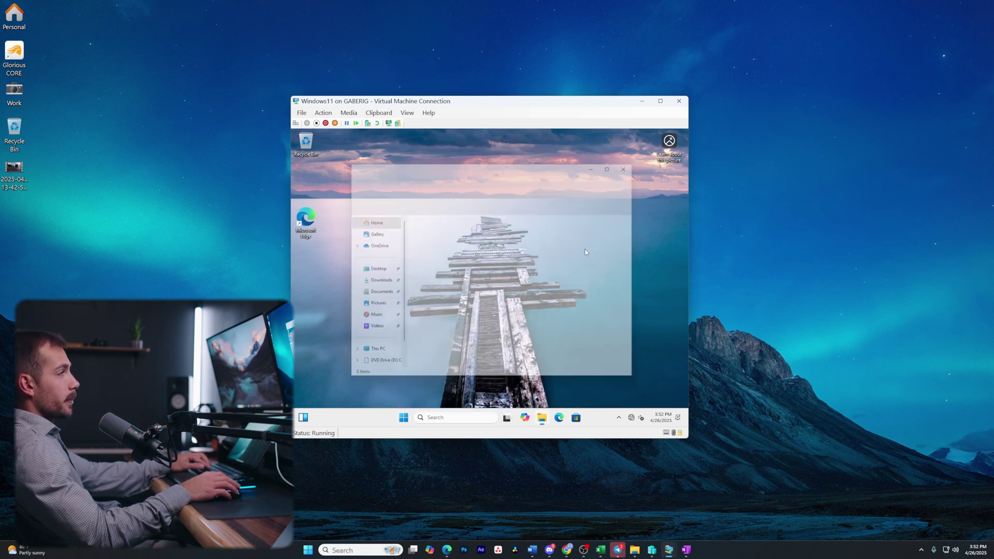
left_click(376, 275)
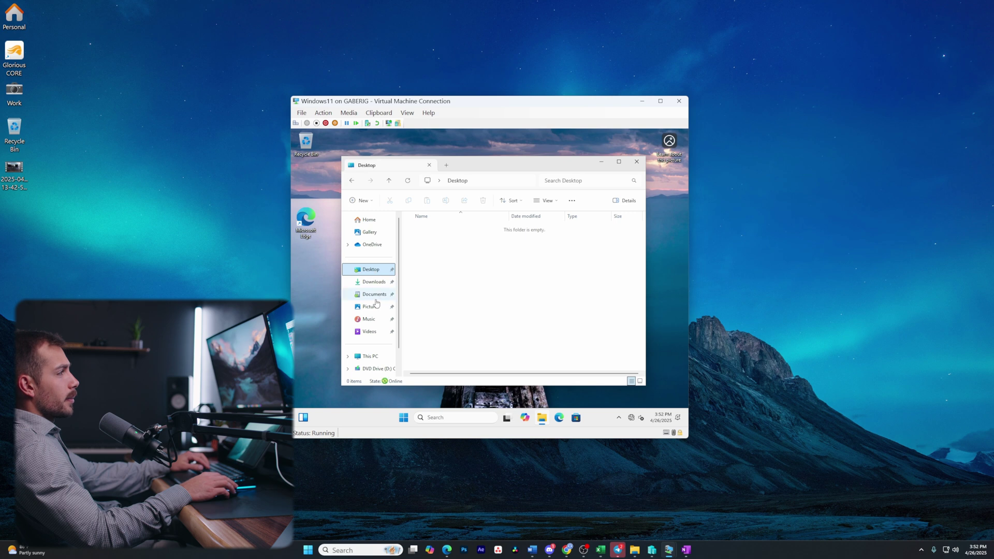
left_click(376, 296)
key("alt+Left")
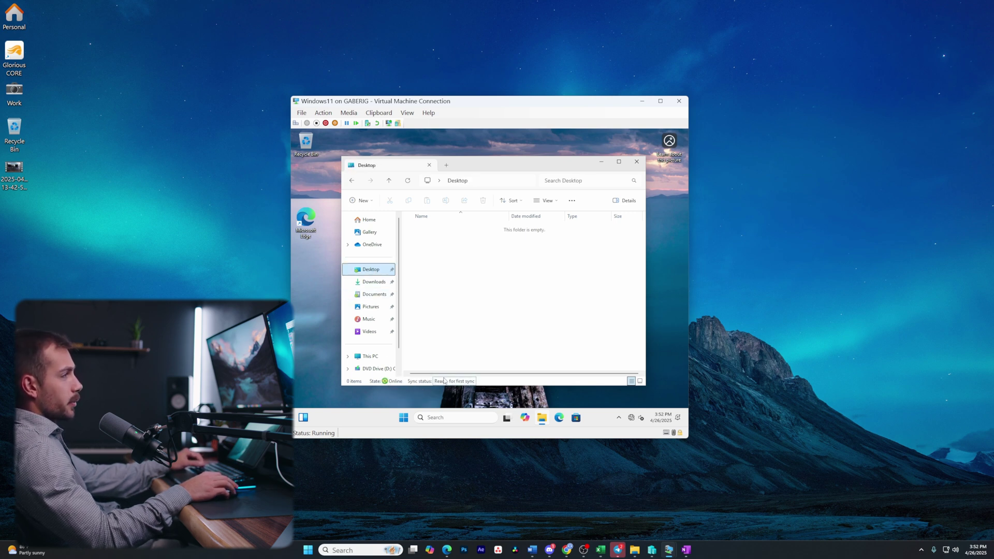
Step: Create a new folder named 'Test Folder' on the Desktop
mouse_move(653, 553)
right_click(426, 262)
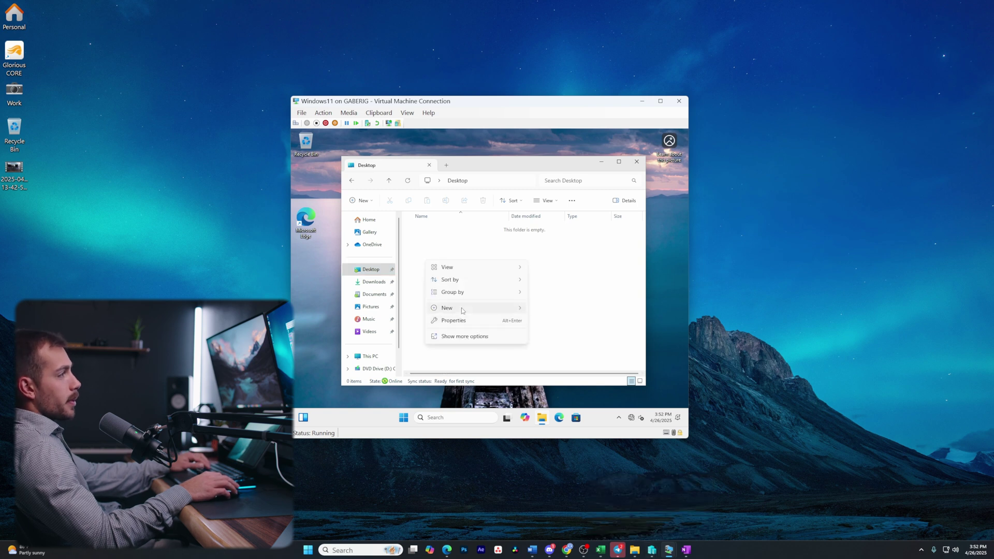
mouse_move(466, 308)
left_click(559, 312)
type("Tes")
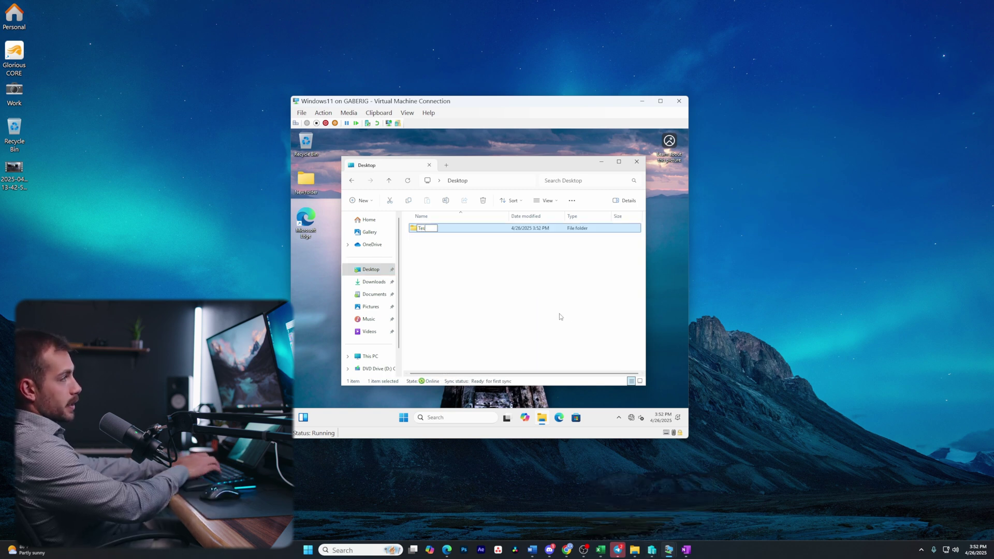
type("t Folder")
key("Return")
mouse_move(652, 550)
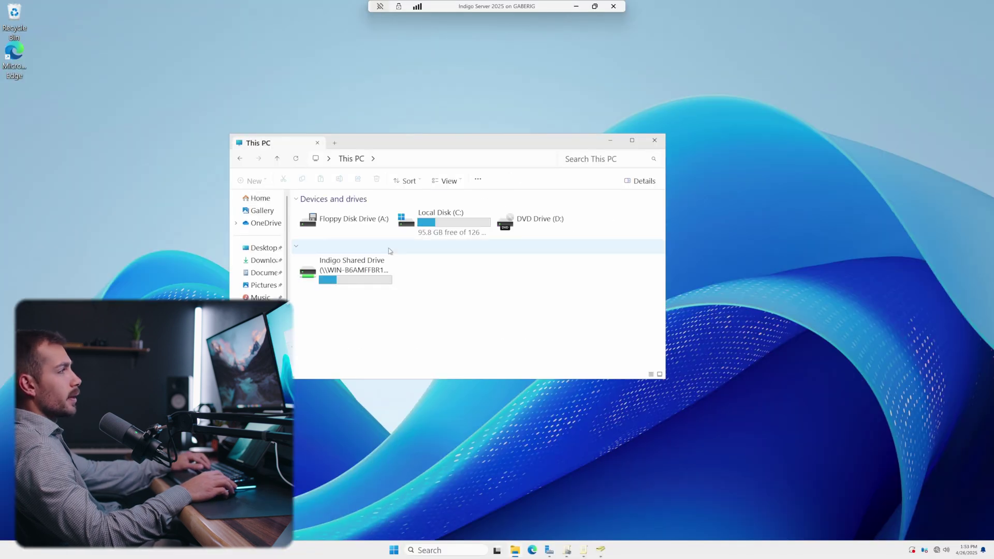
Step: Browse C: > RedirectFolder$ > the user's folder and try opening its Desktop folder
double_click(440, 220)
double_click(360, 296)
left_click(334, 218)
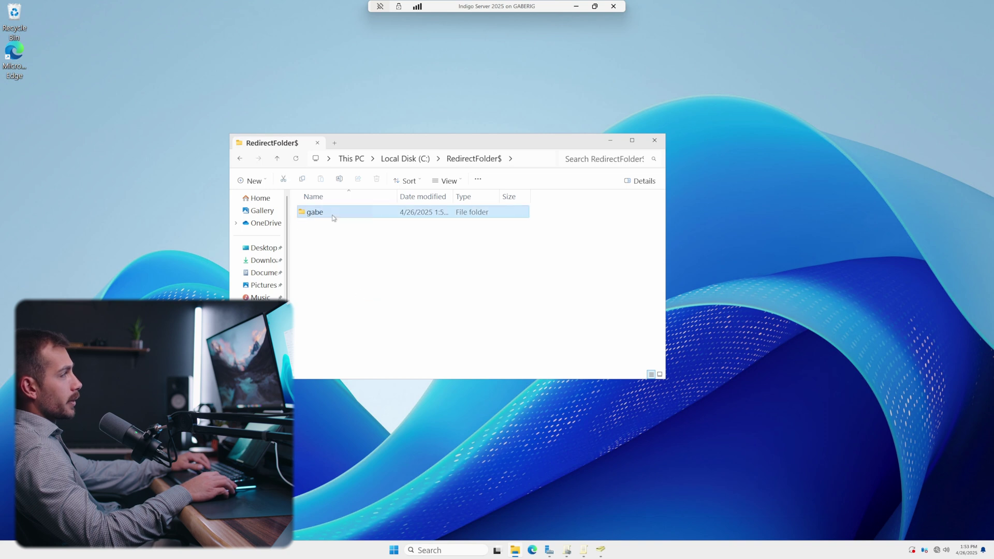
double_click(334, 217)
double_click(336, 214)
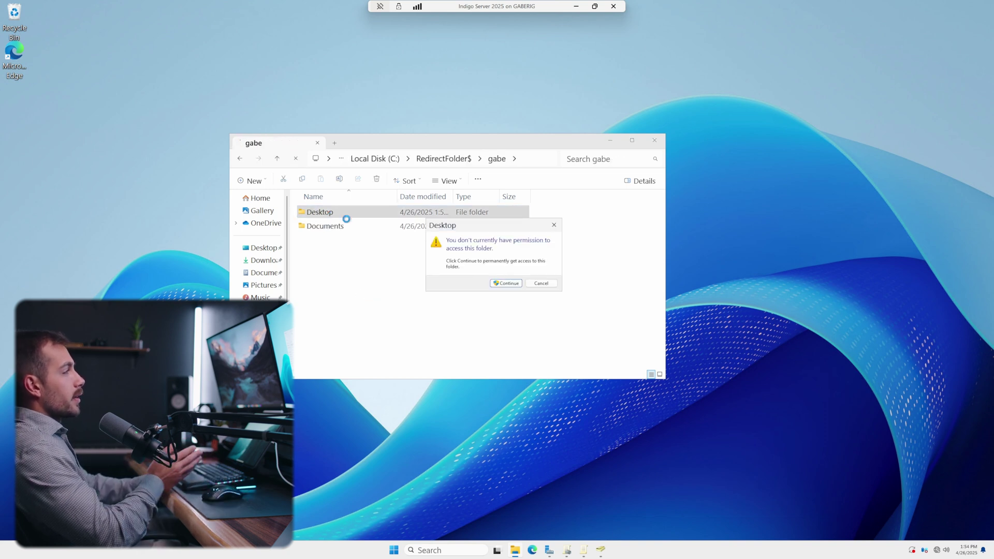